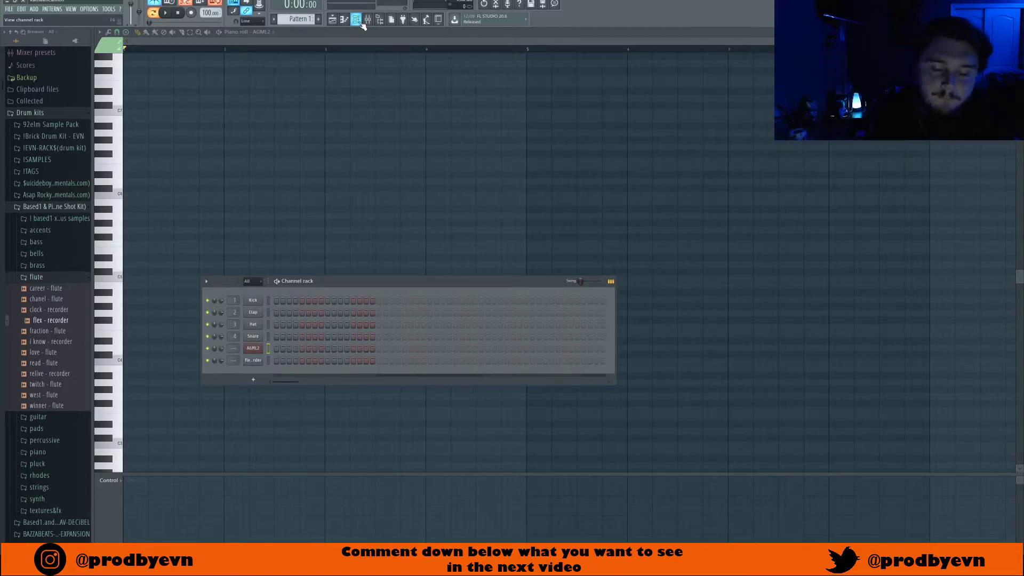
# Step: Shorten the upper A#4 note in bar 1 to one beat and repeat it back to back through the end of bar 2
pyautogui.press('space')
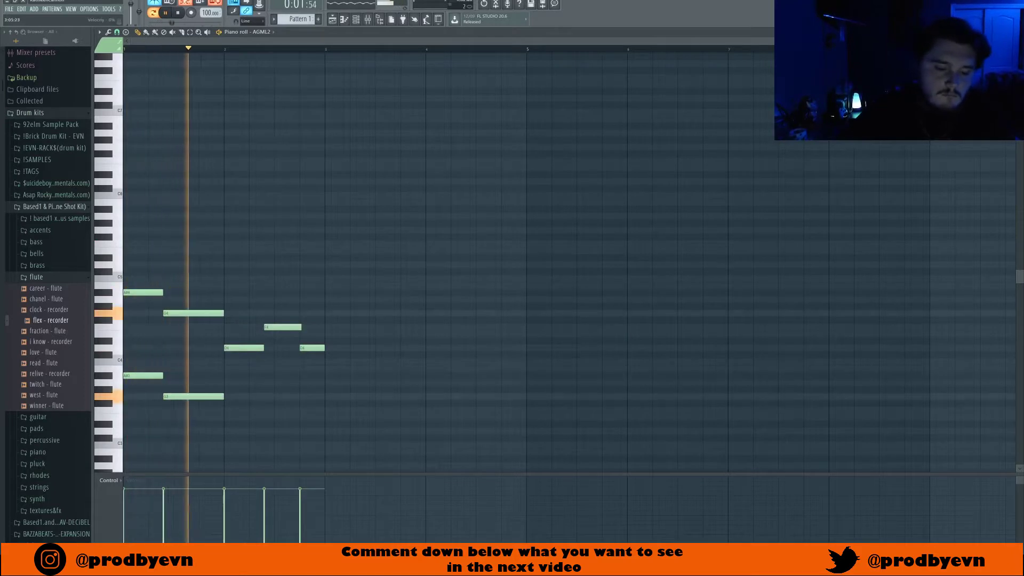
pyautogui.press('space')
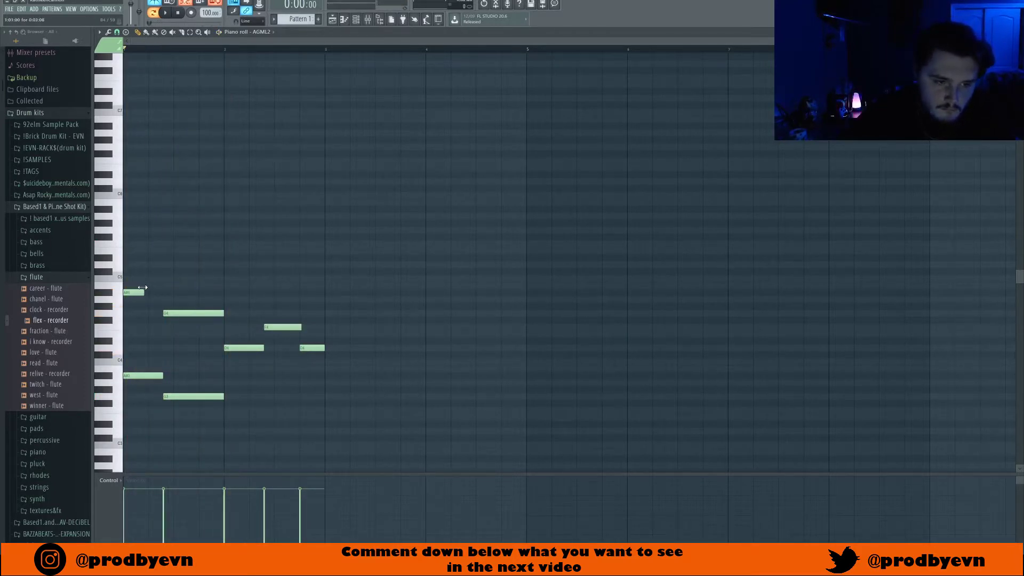
pyautogui.moveTo(144, 283); pyautogui.dragTo(123, 305)
pyautogui.hotkey('ctrl', 'b')
pyautogui.hotkey('ctrl', 'b')
pyautogui.hotkey('ctrl', 'b')
pyautogui.hotkey('ctrl', 'b')
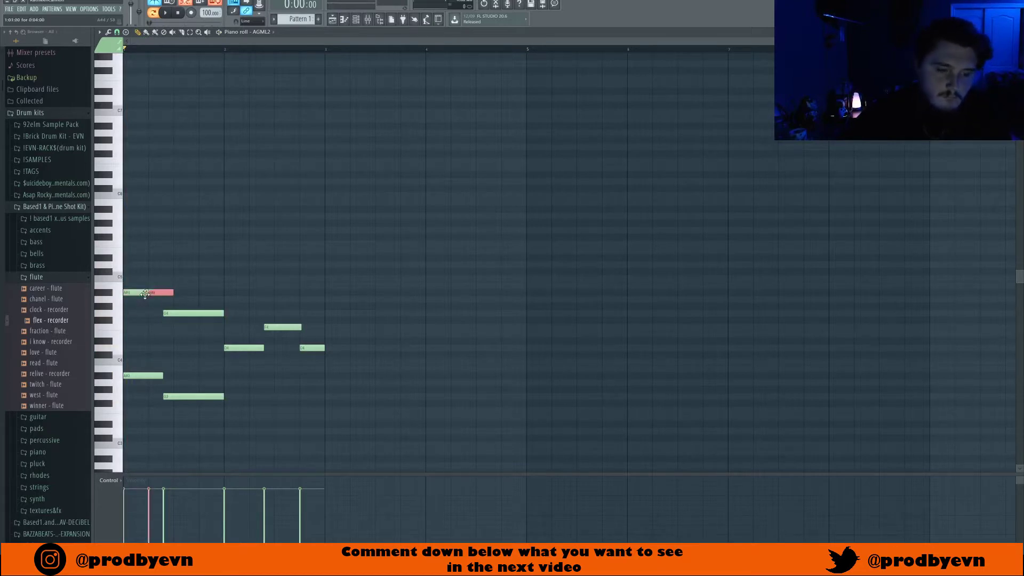
pyautogui.hotkey('ctrl', 'b')
pyautogui.hotkey('ctrl', 'b')
pyautogui.hotkey('ctrl', 'b')
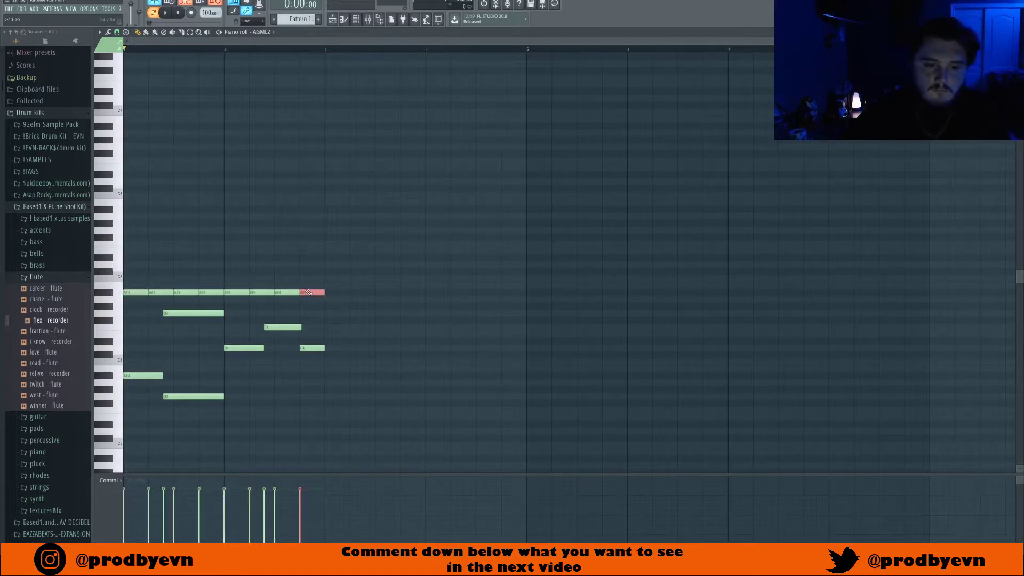
# Step: Transpose the four repeated A#4 notes in bar 2 down one semitone to A4 and play the pattern
pyautogui.press('space')
pyautogui.moveTo(335, 284); pyautogui.dragTo(249, 307)
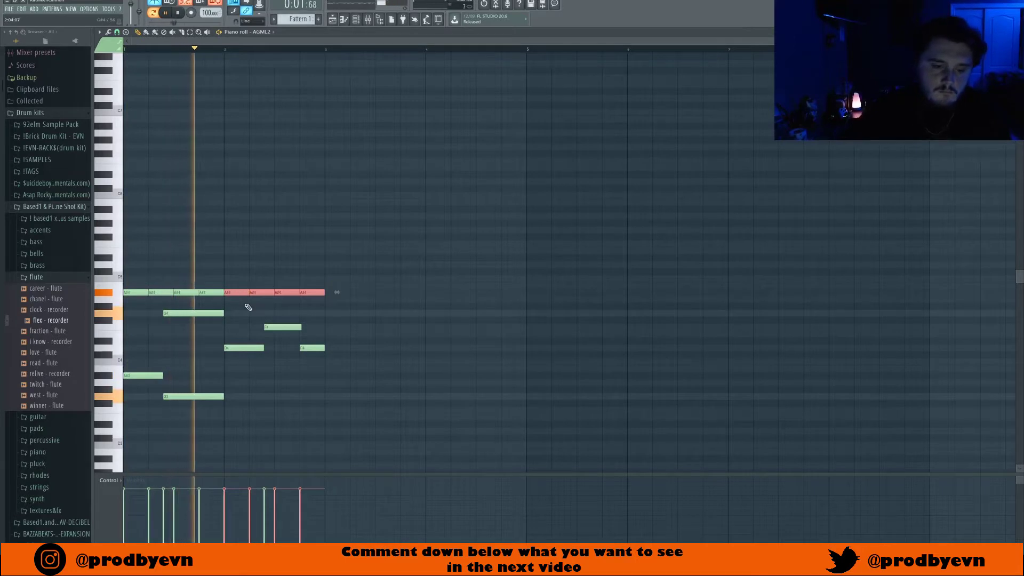
pyautogui.hotkey('shift', 'Down')
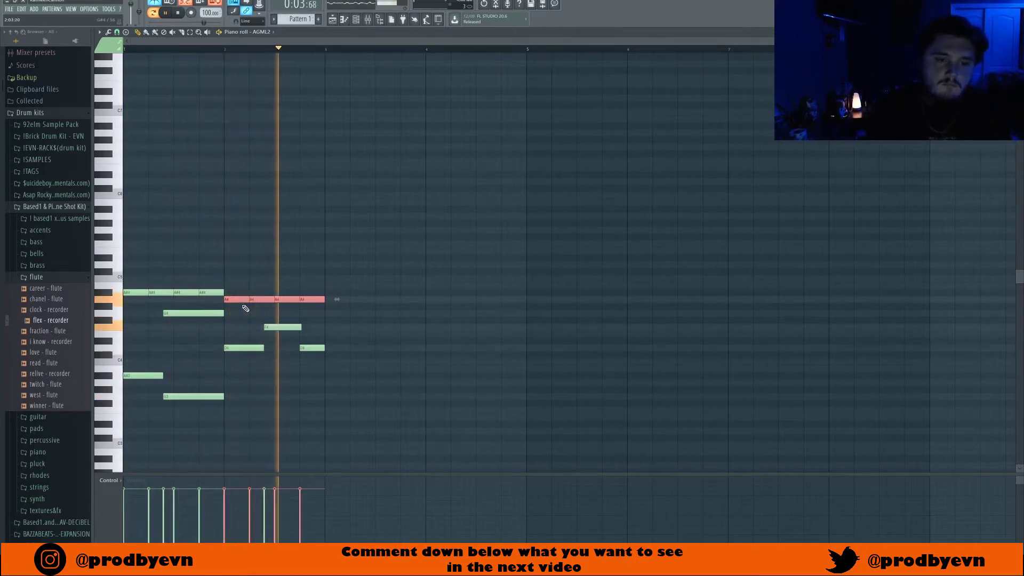
pyautogui.keyDown('ctrl'); pyautogui.click(357, 377); pyautogui.keyUp('ctrl')
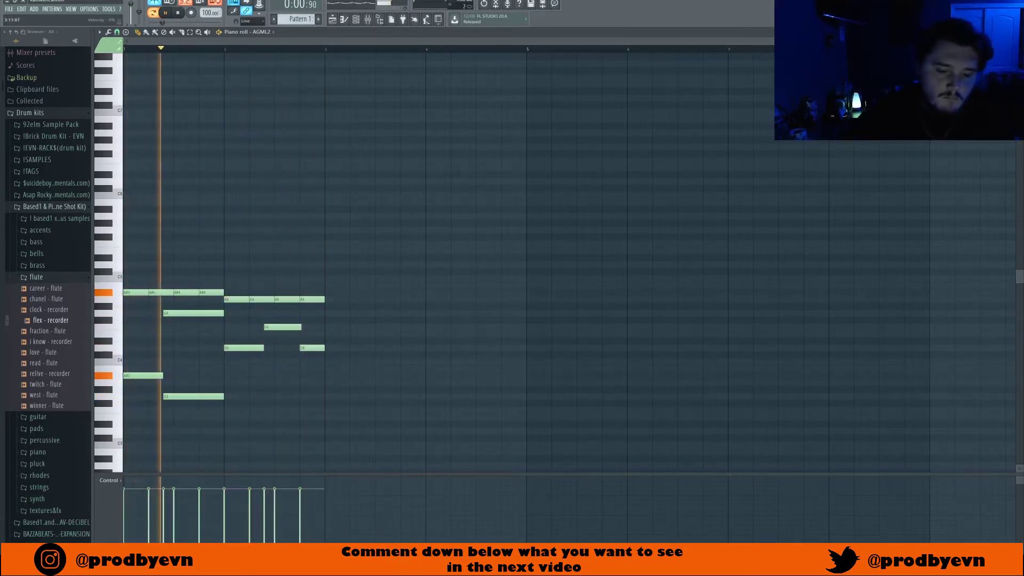
pyautogui.press('space')
# Step: Add two short consecutive D5 notes in the first beat of bar 1, leaving the very start of the beat empty
pyautogui.click(138, 264)
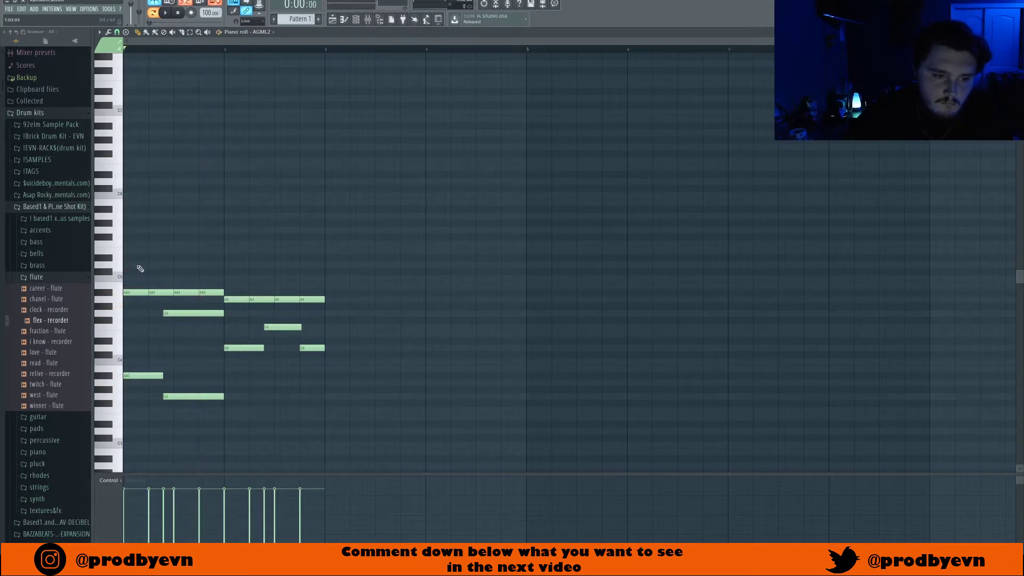
pyautogui.moveTo(124, 269); pyautogui.dragTo(124, 262)
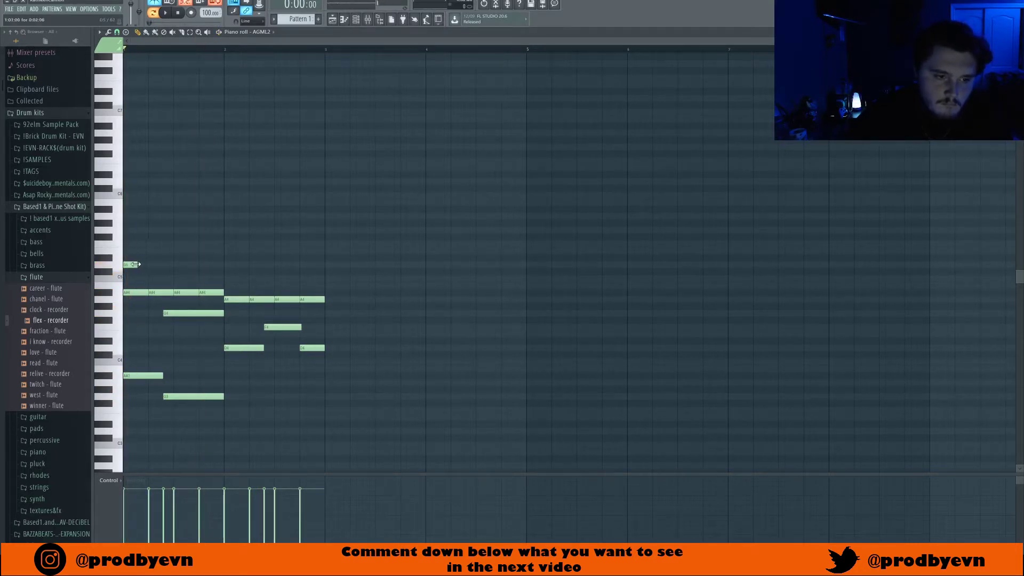
pyautogui.click(136, 265)
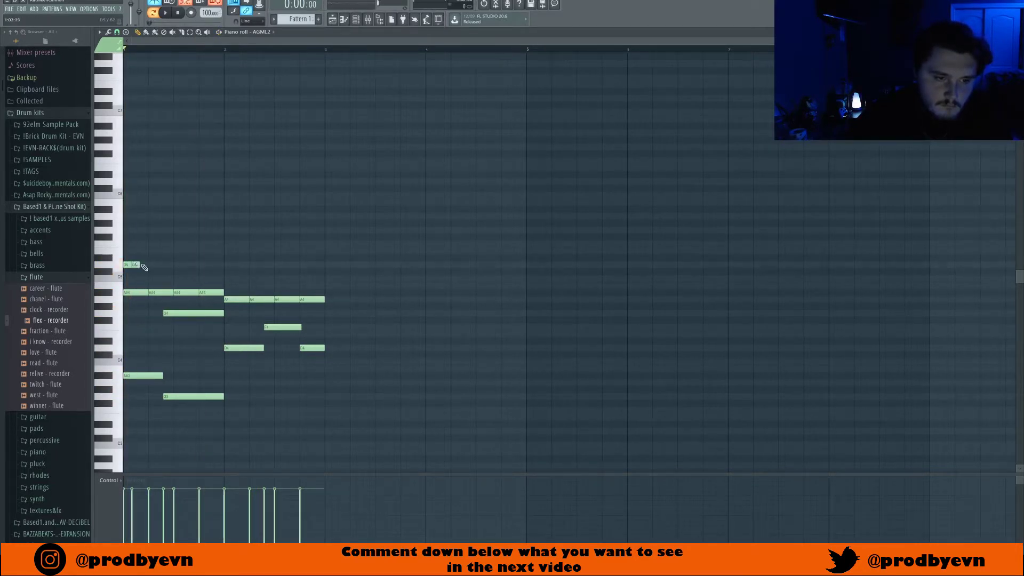
pyautogui.click(141, 264)
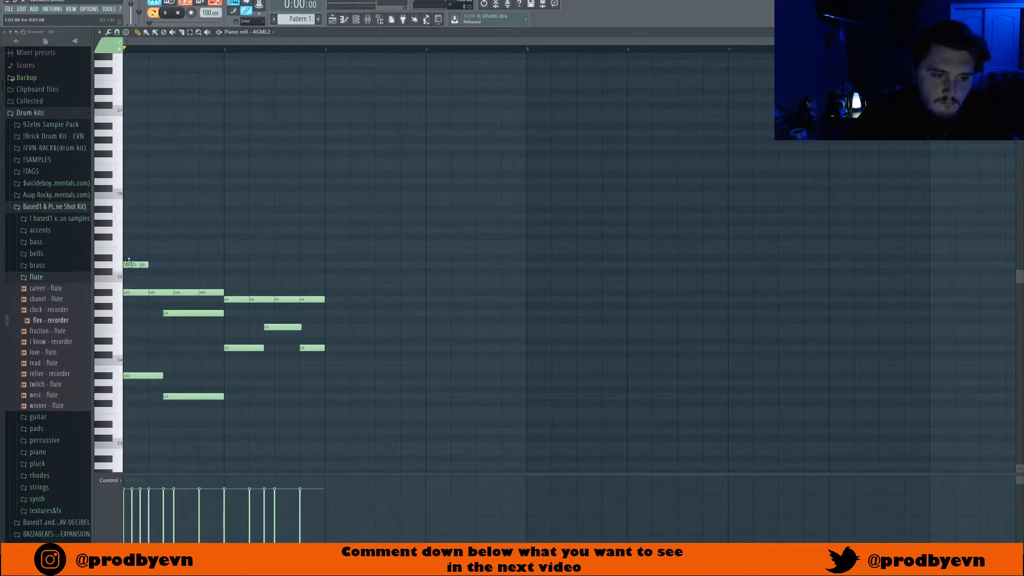
pyautogui.press('space')
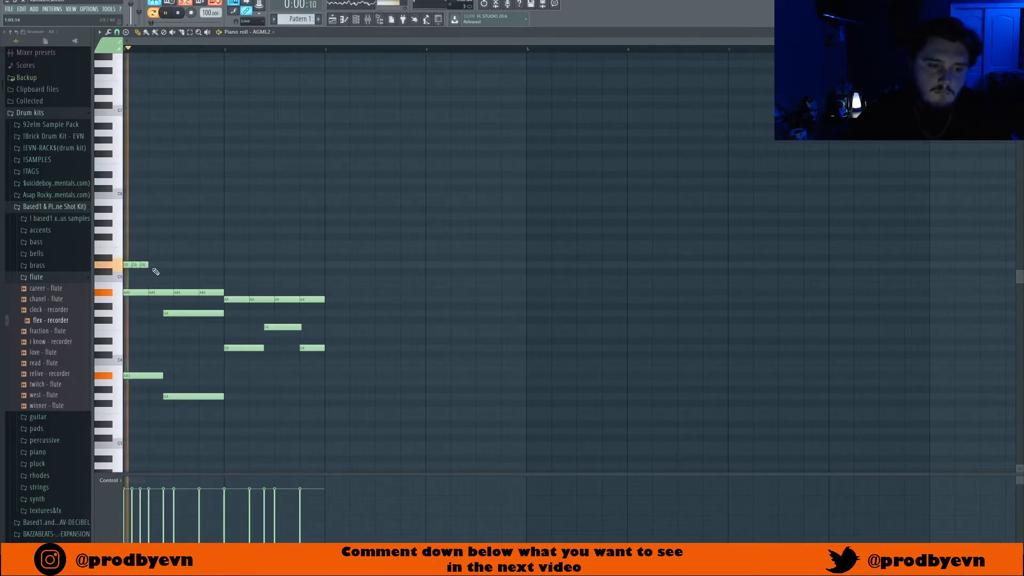
pyautogui.press('space')
pyautogui.press('space')
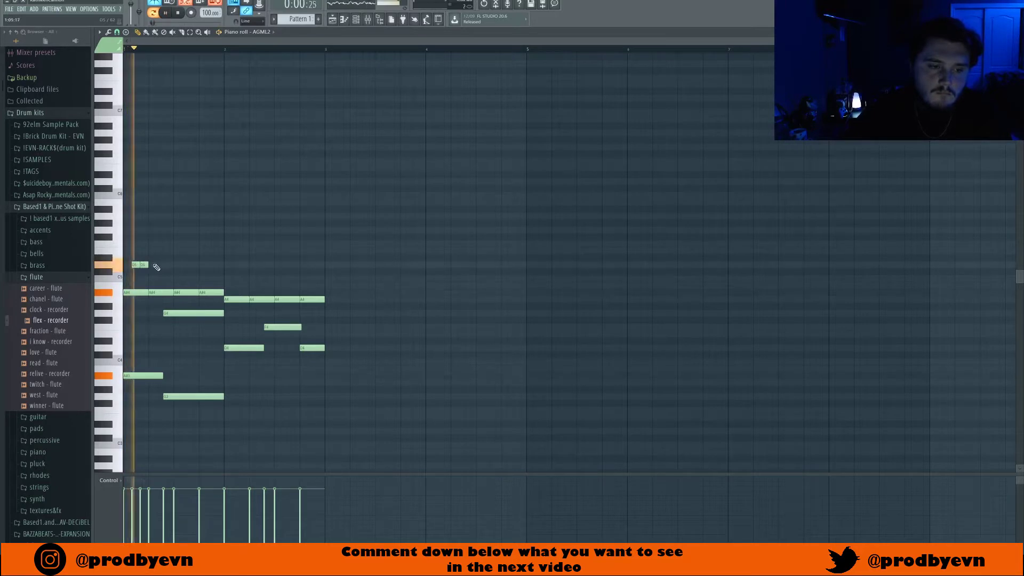
pyautogui.press('space')
# Step: Raise the second short D5 note in beat 1 to G5 and audition the result
pyautogui.moveTo(146, 268); pyautogui.dragTo(144, 247)
pyautogui.hotkey('shift', 'Up')
pyautogui.press('space')
pyautogui.press('space')
pyautogui.hotkey('shift', 'Up')
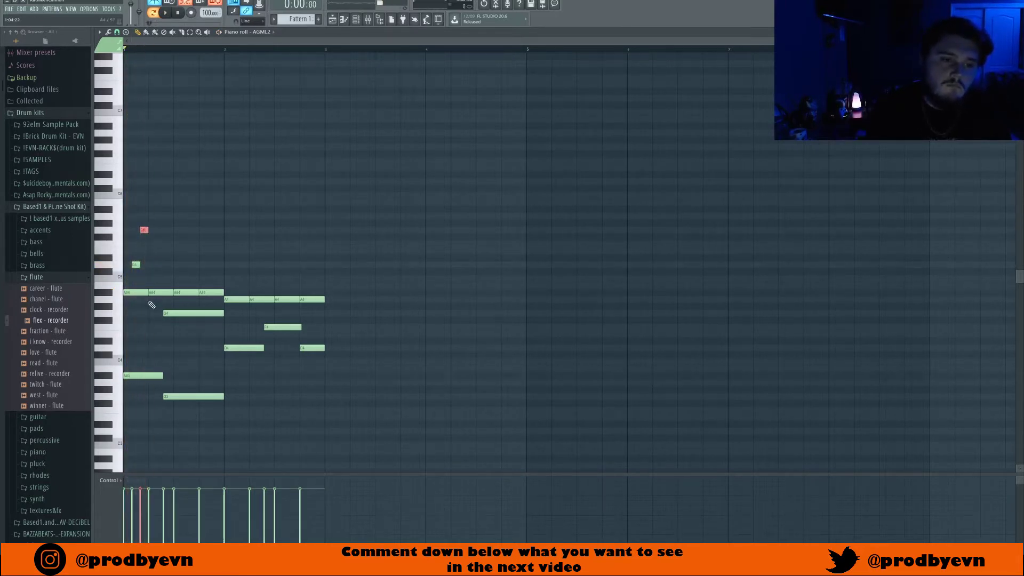
pyautogui.press('space')
pyautogui.press('space')
pyautogui.press('space')
pyautogui.press('space')
pyautogui.press('space')
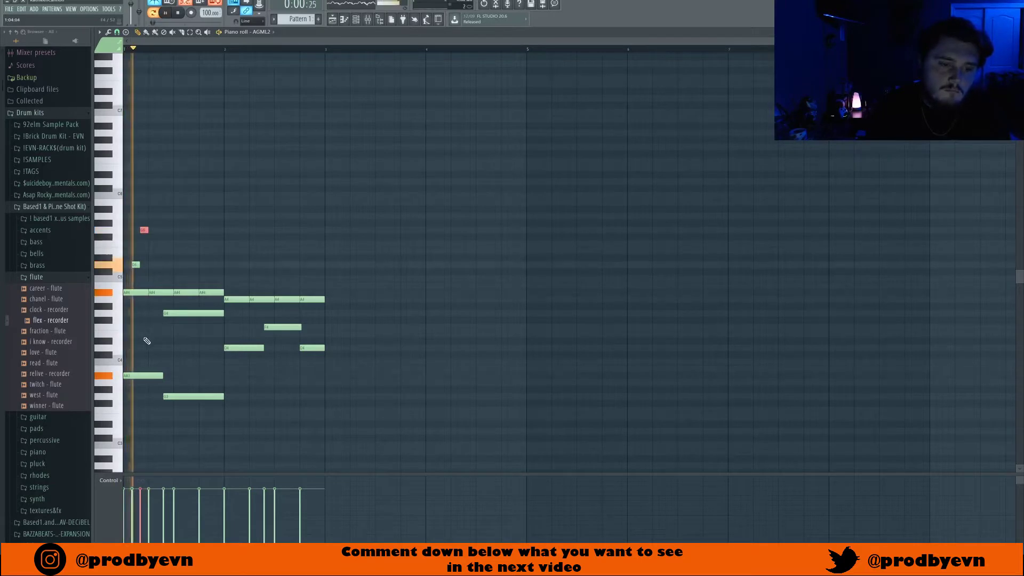
pyautogui.press('space')
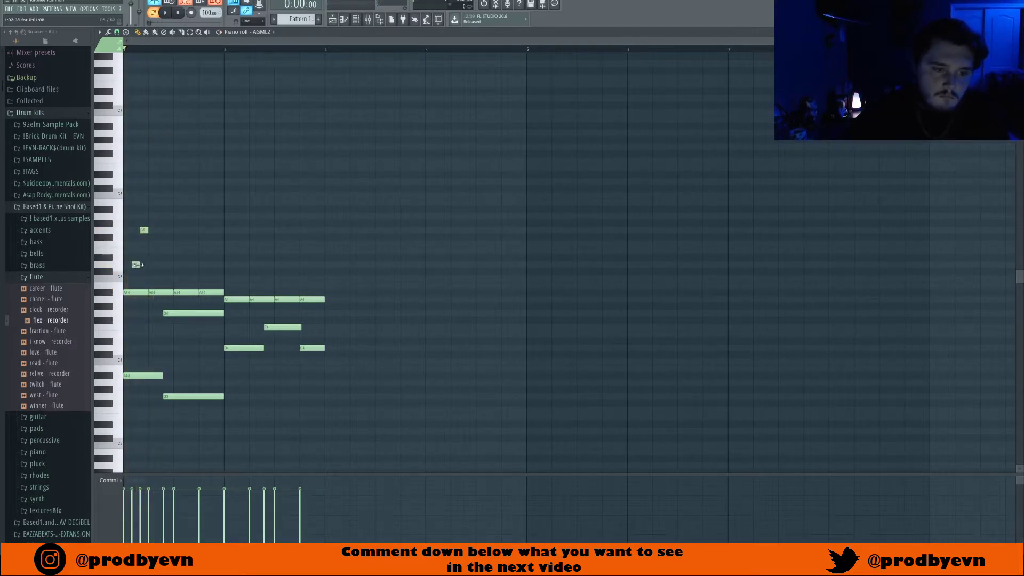
# Step: Lengthen the short D5 note to the end of the beat, repeat the D5 and G5 pair on every beat through bar 2, and play it
pyautogui.press('space')
pyautogui.press('space')
pyautogui.moveTo(178, 221); pyautogui.dragTo(132, 276)
pyautogui.hotkey('ctrl', 'b')
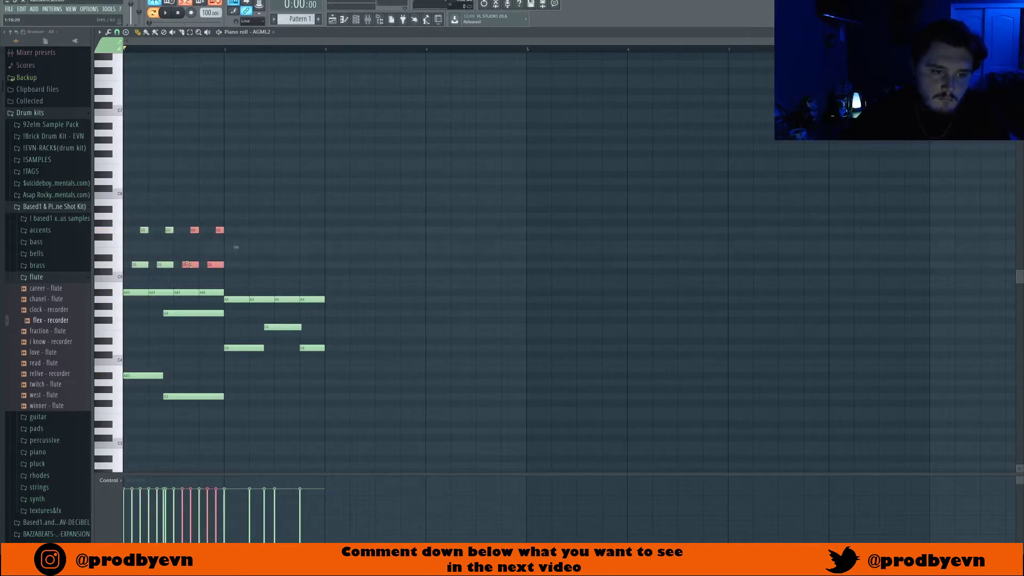
pyautogui.hotkey('ctrl', 'd')
pyautogui.moveTo(256, 201); pyautogui.dragTo(132, 276)
pyautogui.hotkey('ctrl', 'b')
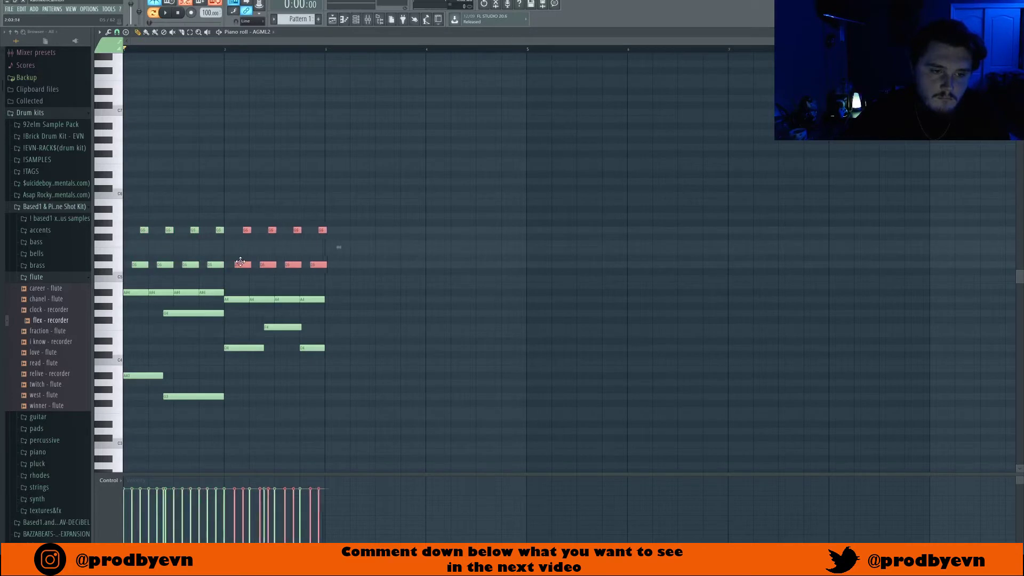
pyautogui.hotkey('ctrl', 'd')
pyautogui.press('space')
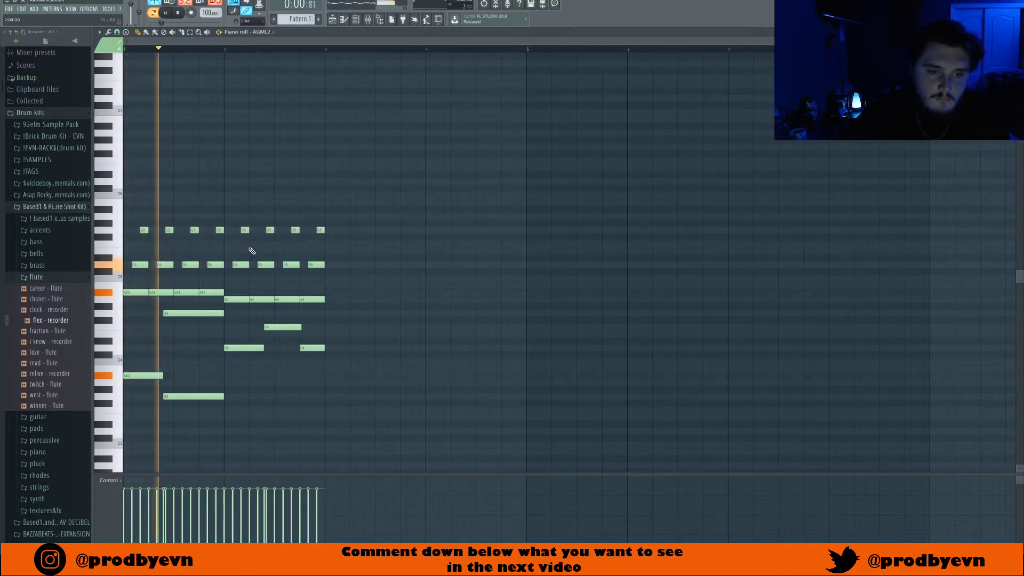
pyautogui.press('space')
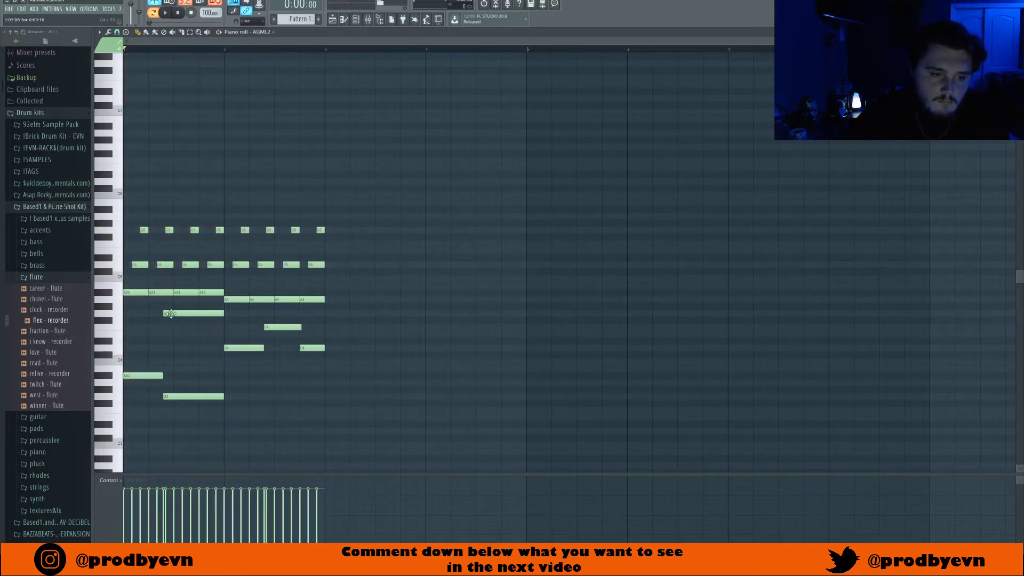
# Step: Shift the long G4 and G3 notes in bar 1 slightly later and trim their ends to the bar line
pyautogui.keyDown('ctrl'); pyautogui.click(171, 313); pyautogui.keyUp('ctrl')
pyautogui.moveTo(186, 345); pyautogui.dragTo(204, 415)
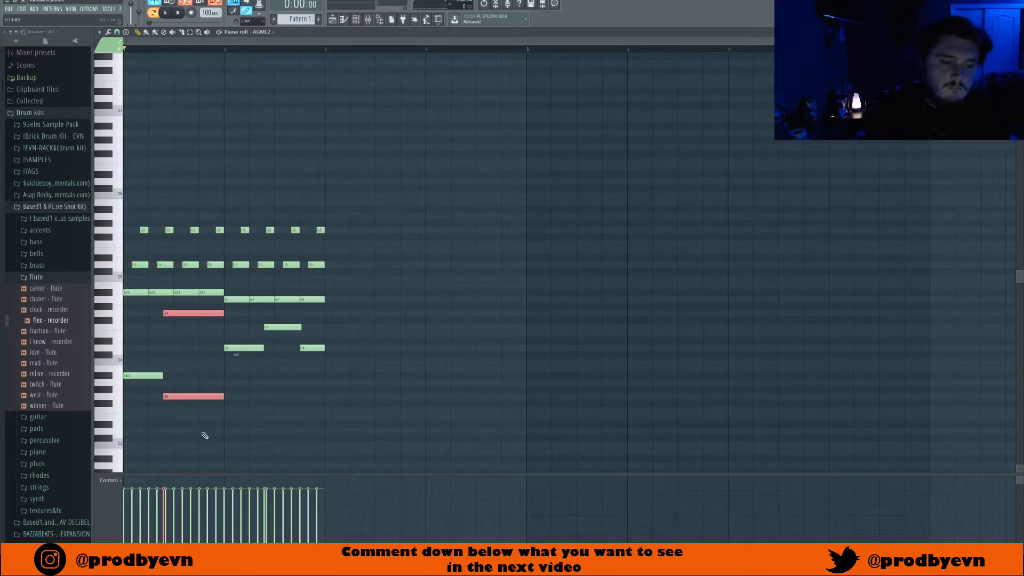
pyautogui.hotkey('shift', 'Right')
pyautogui.press('space')
pyautogui.press('space')
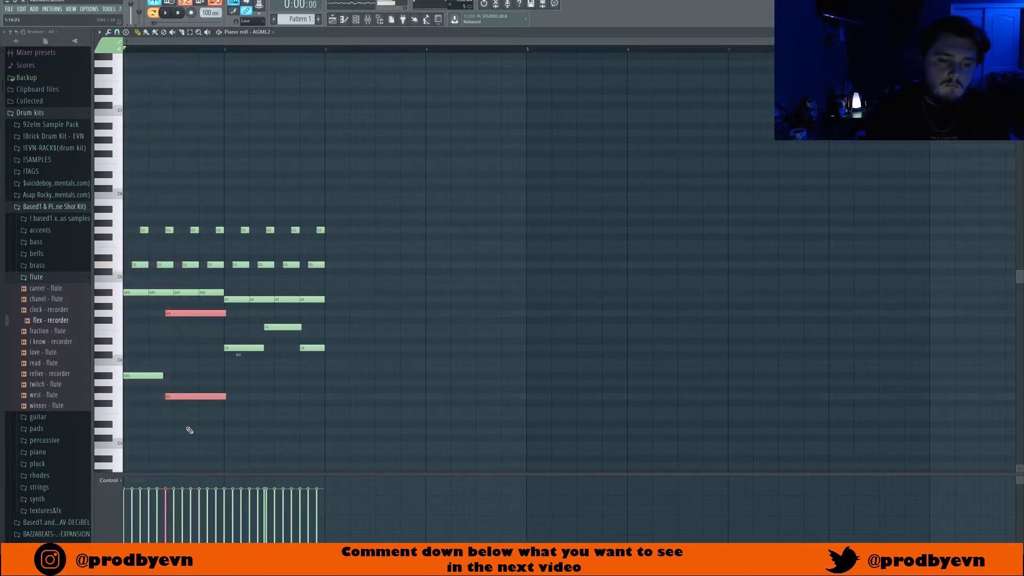
pyautogui.hotkey('ctrl', 'd')
pyautogui.moveTo(204, 313); pyautogui.dragTo(225, 396)
pyautogui.hotkey('ctrl', 'd')
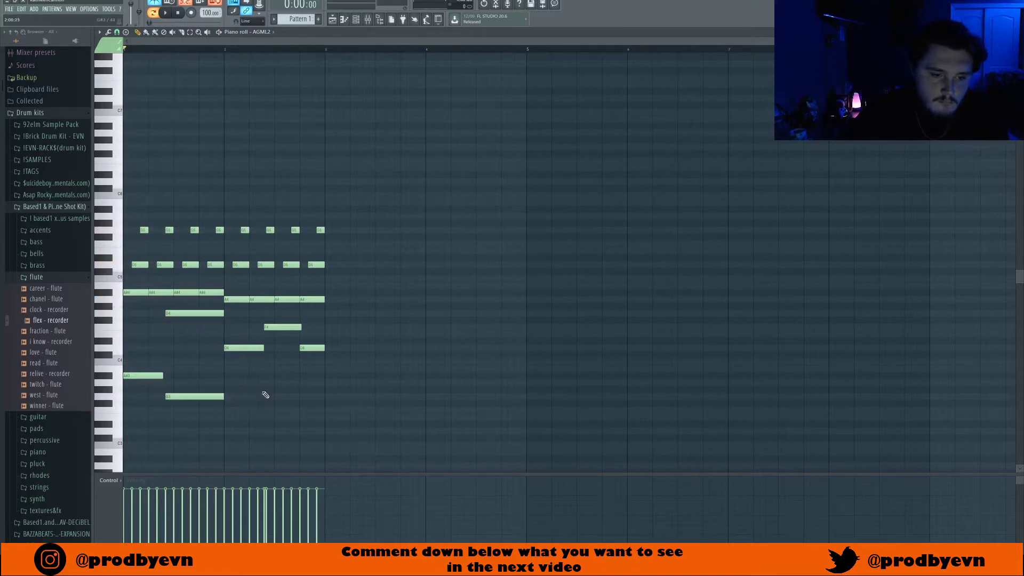
# Step: Shift the F4 note in bar 2 slightly later, trim its end to the next note, and extend the preceding D4 note to meet it
pyautogui.hotkey('shift', 'Right')
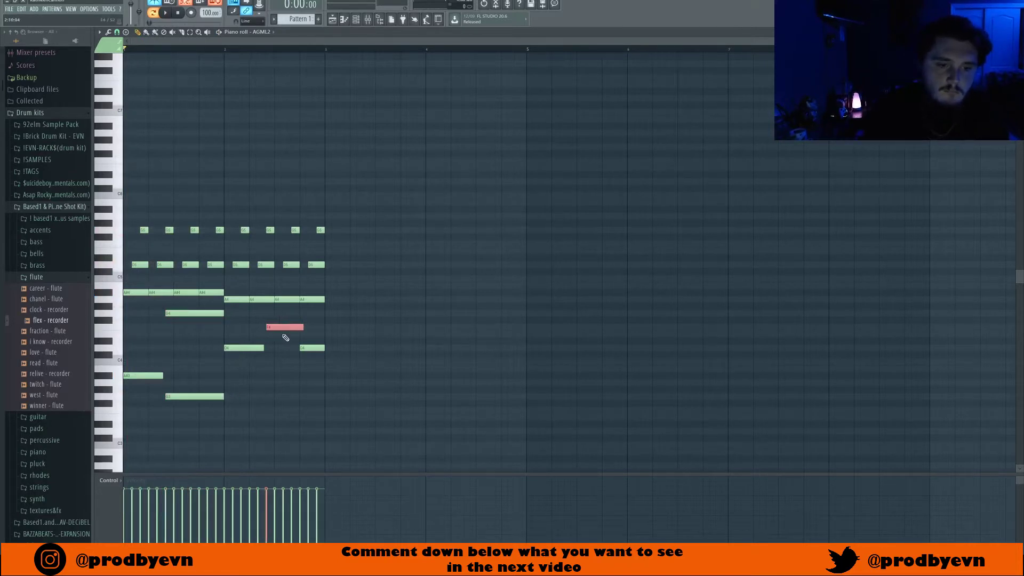
pyautogui.hotkey('ctrl', 'd')
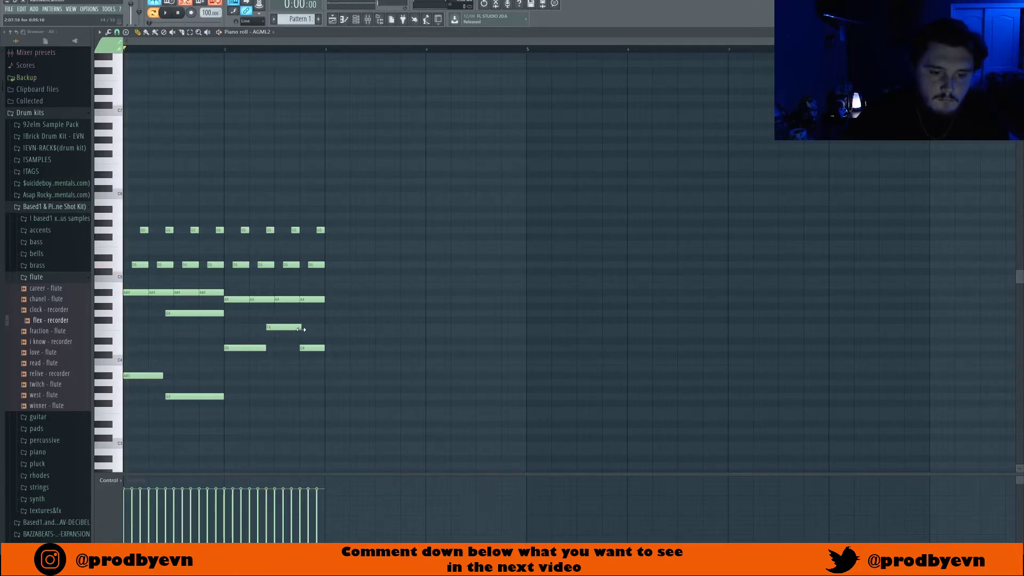
pyautogui.press('space')
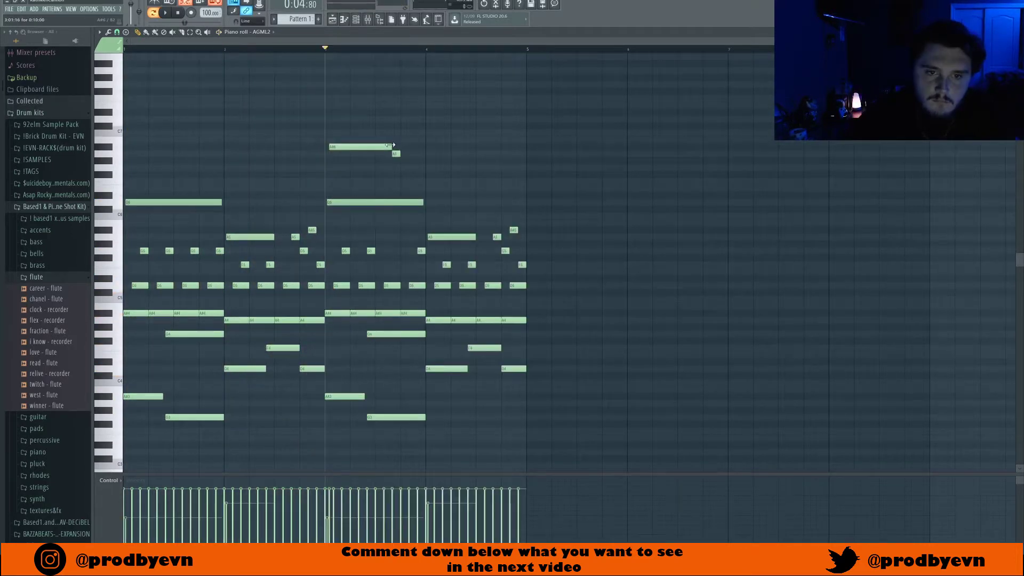
# Step: Set the playback start partway through bar 3 and add a short G6 note right after the short A6 note
pyautogui.moveTo(348, 44); pyautogui.dragTo(351, 45)
pyautogui.click(365, 49)
pyautogui.press('space')
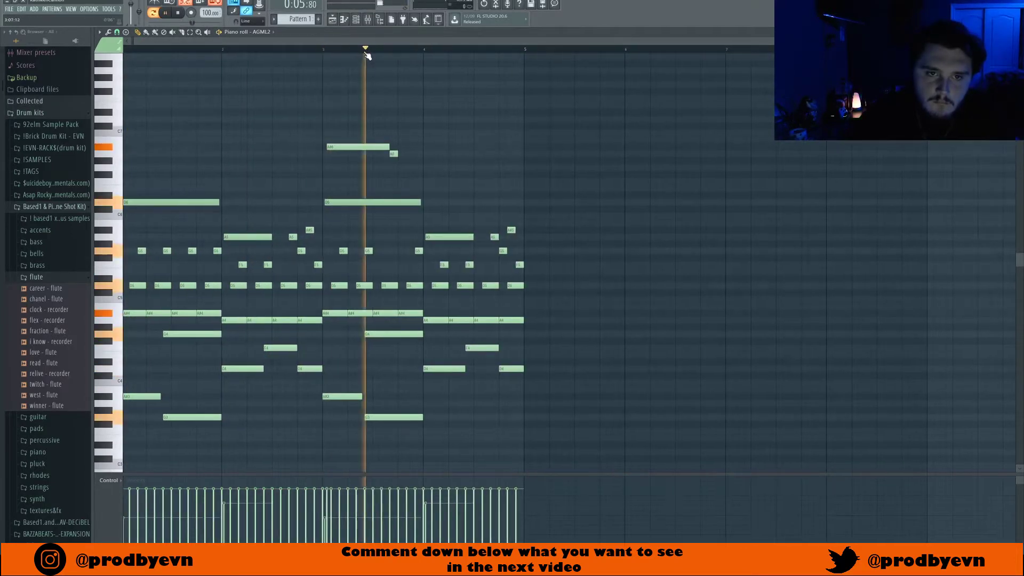
pyautogui.press('space')
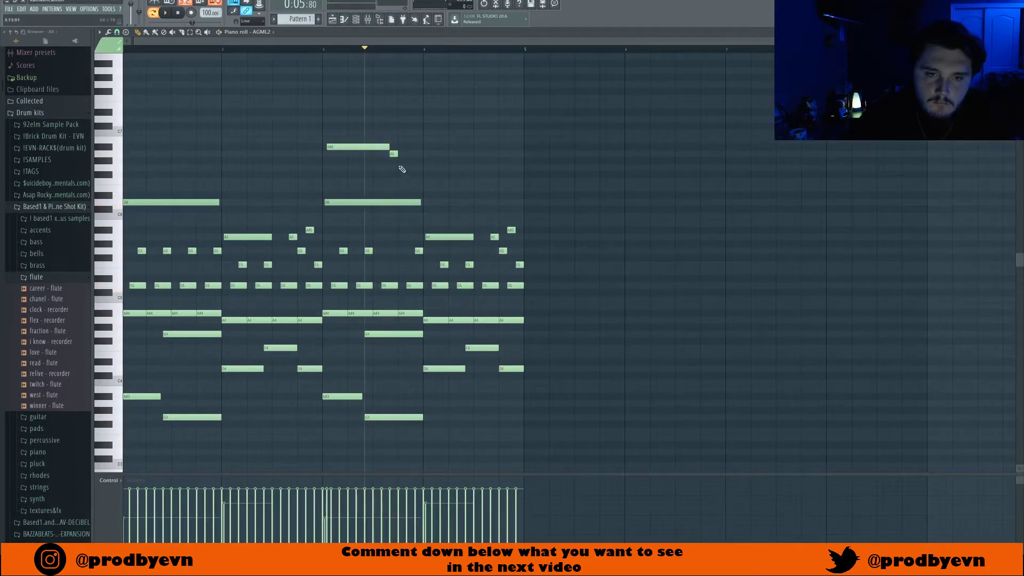
pyautogui.click(400, 168)
pyautogui.click(402, 168)
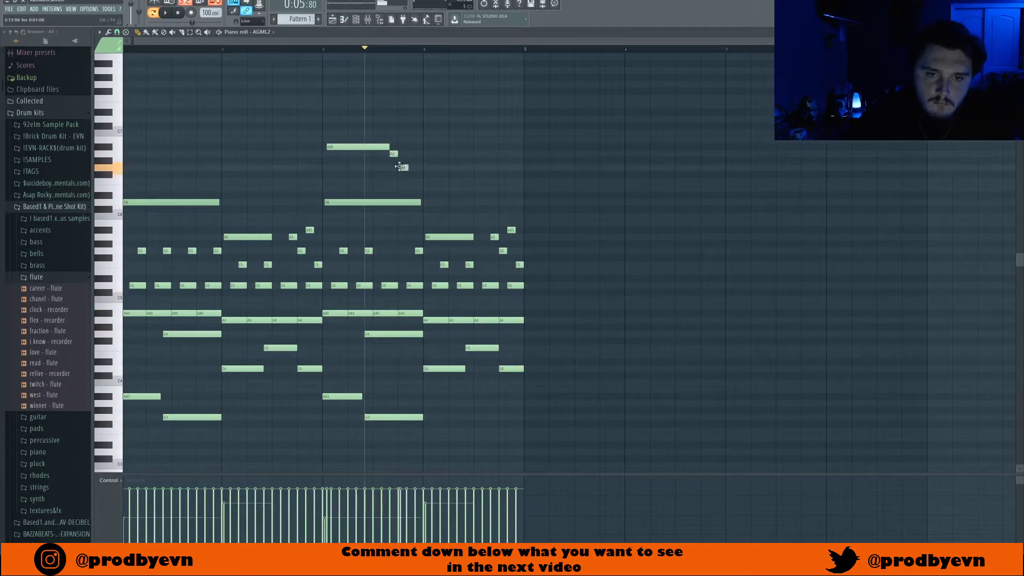
pyautogui.press('space')
pyautogui.press('space')
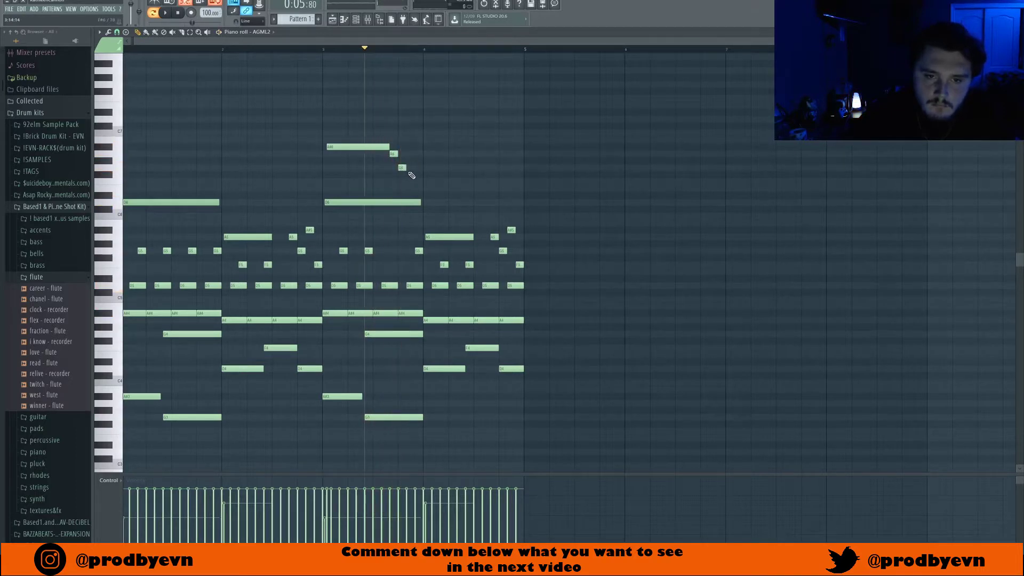
# Step: Continue the high run with a second short G6, a short A6, and a short G6 at the start of bar 4
pyautogui.click(406, 168)
pyautogui.press('space')
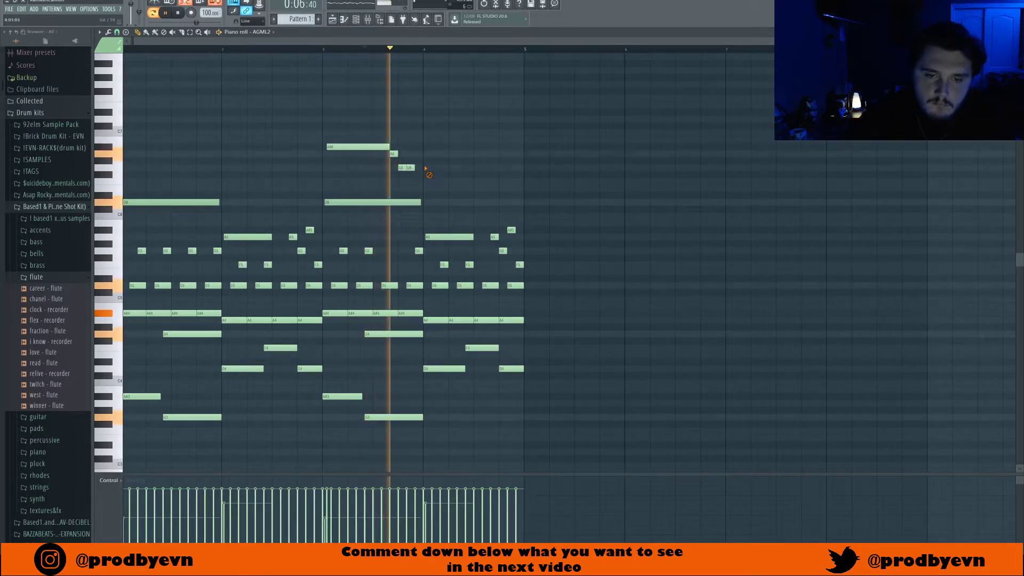
pyautogui.press('space')
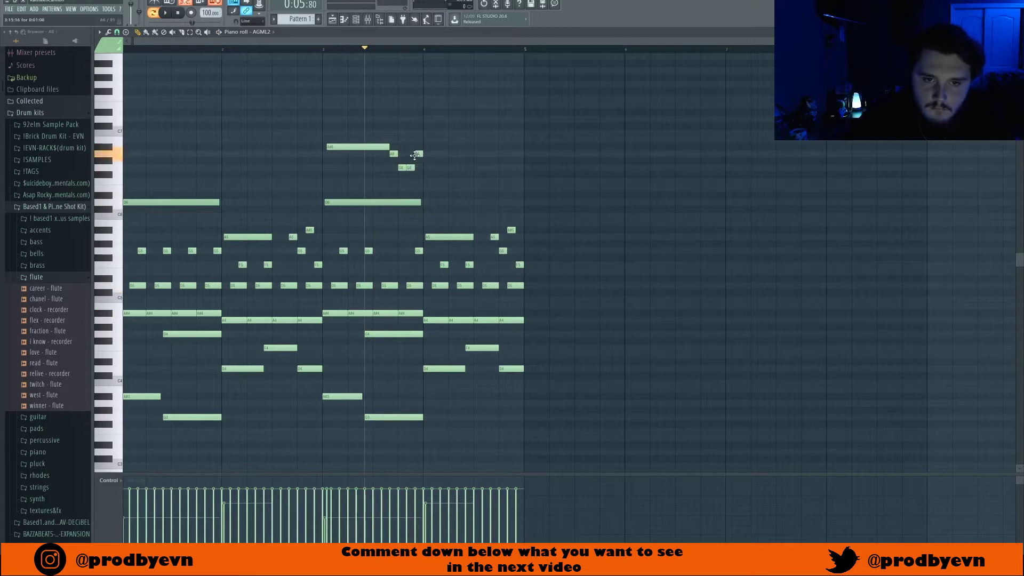
pyautogui.click(415, 154)
pyautogui.press('space')
pyautogui.press('space')
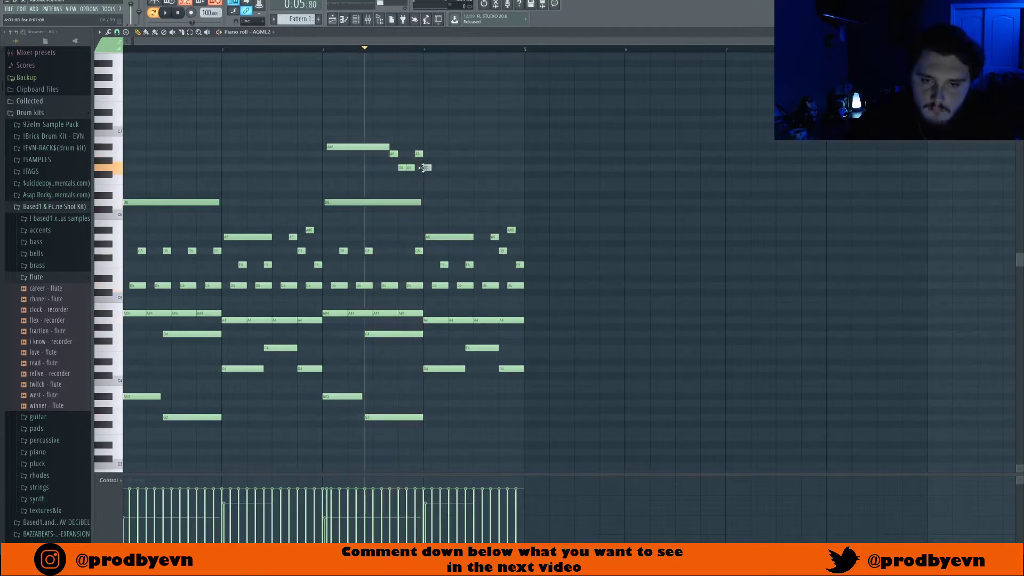
pyautogui.press('space')
pyautogui.press('space')
# Step: Shift the short A6, G6, G6 and A6 run in bar 3 slightly earlier, trim the long A#6 to meet it, and audition the result
pyautogui.press('space')
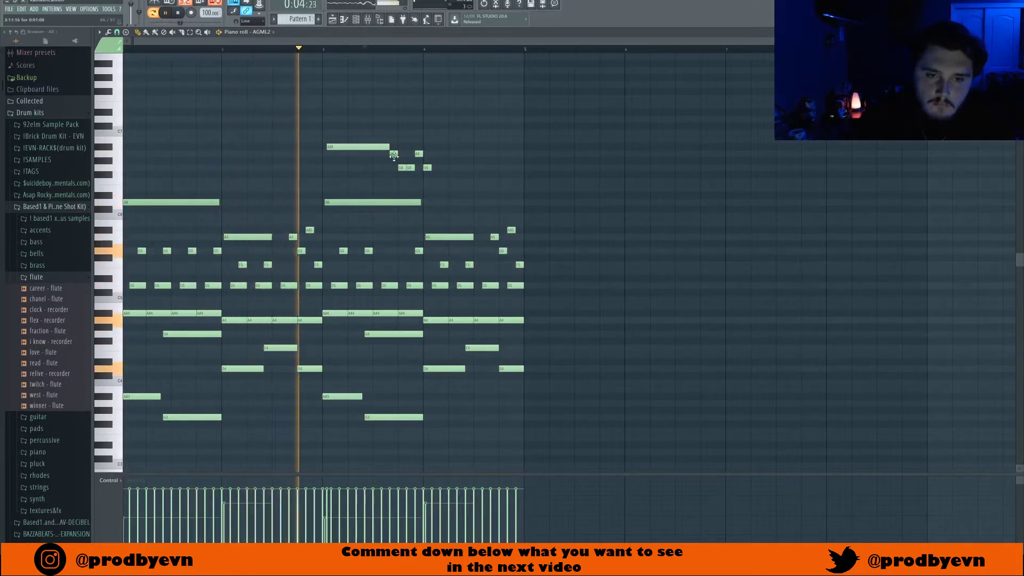
pyautogui.press('space')
pyautogui.moveTo(418, 153); pyautogui.dragTo(398, 170)
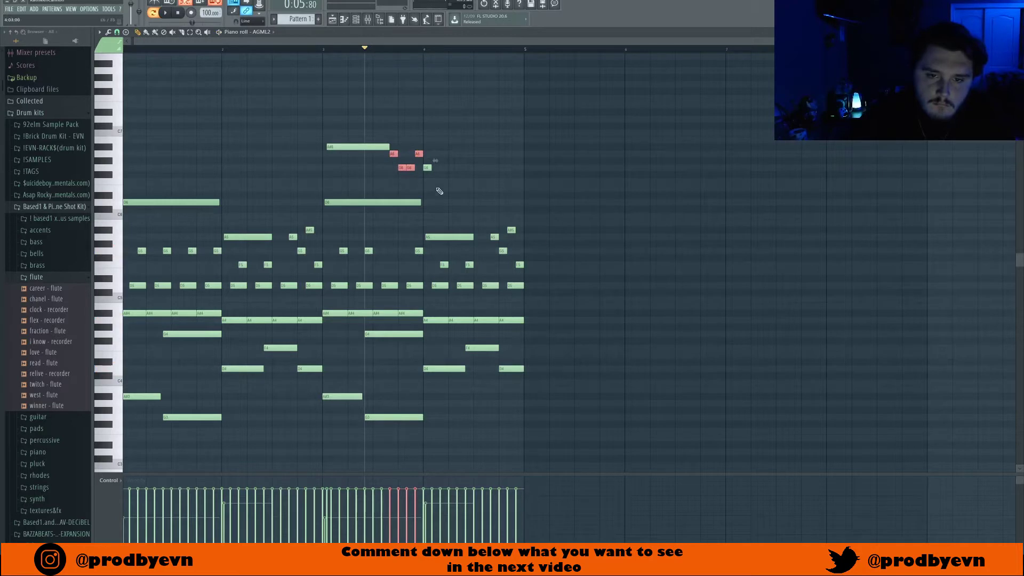
pyautogui.moveTo(392, 153); pyautogui.dragTo(384, 153)
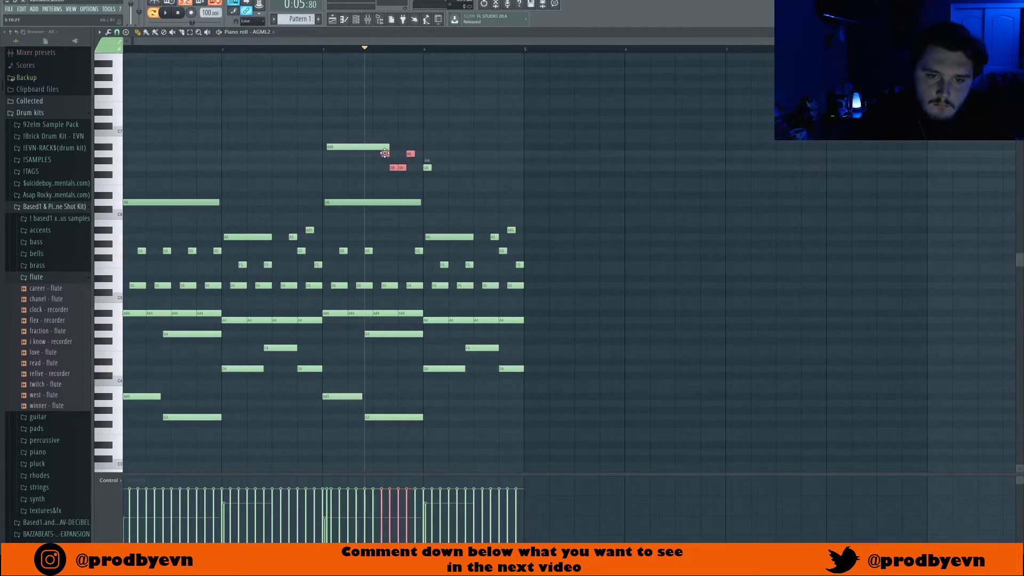
pyautogui.click(409, 145)
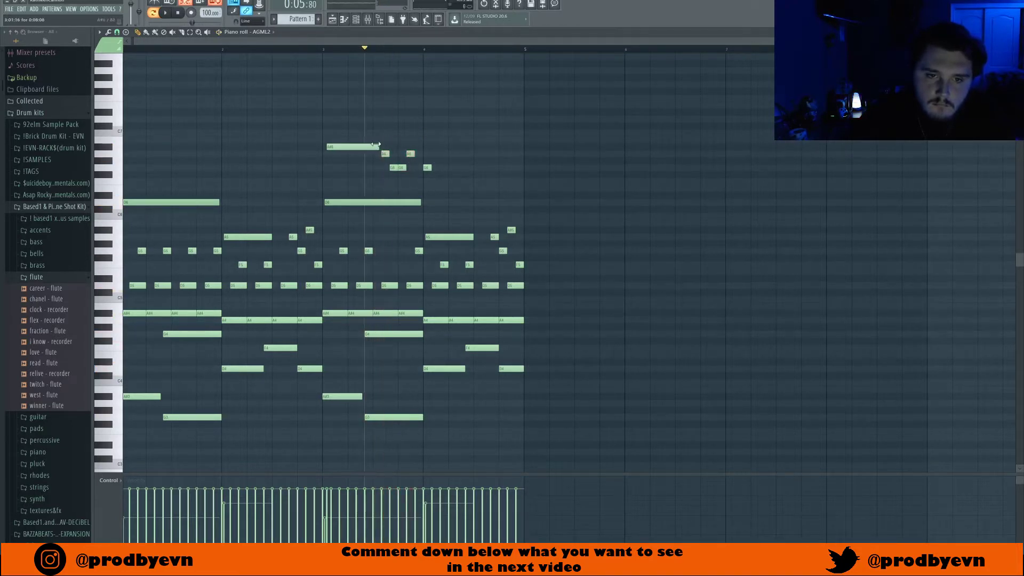
pyautogui.moveTo(379, 145); pyautogui.dragTo(377, 144)
pyautogui.press('space')
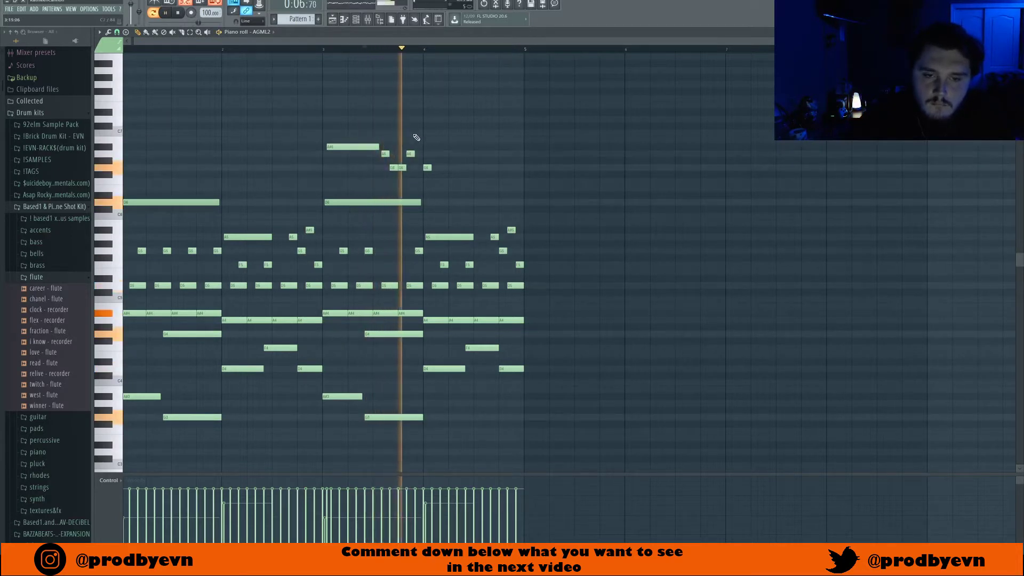
pyautogui.press('space')
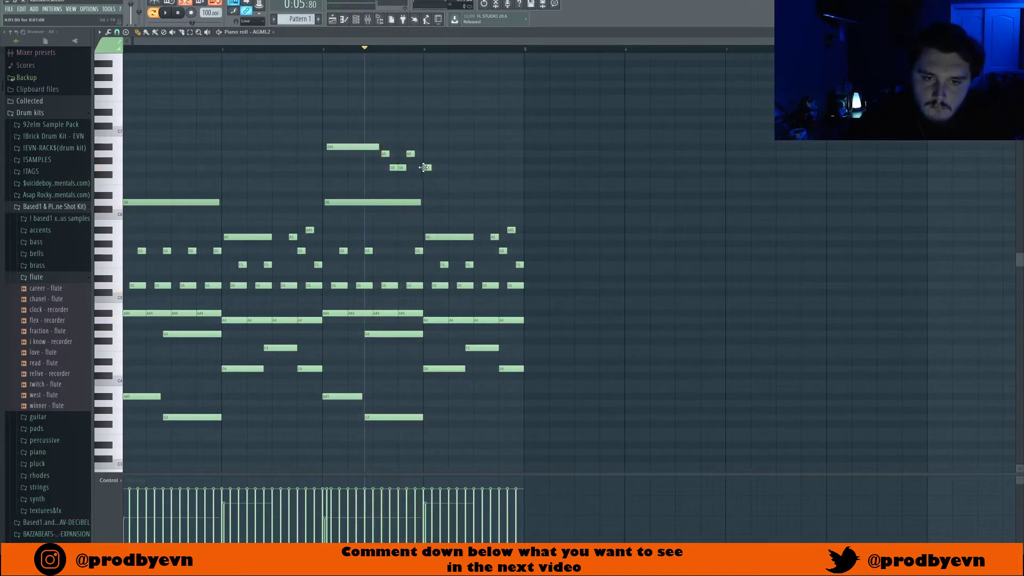
pyautogui.press('space')
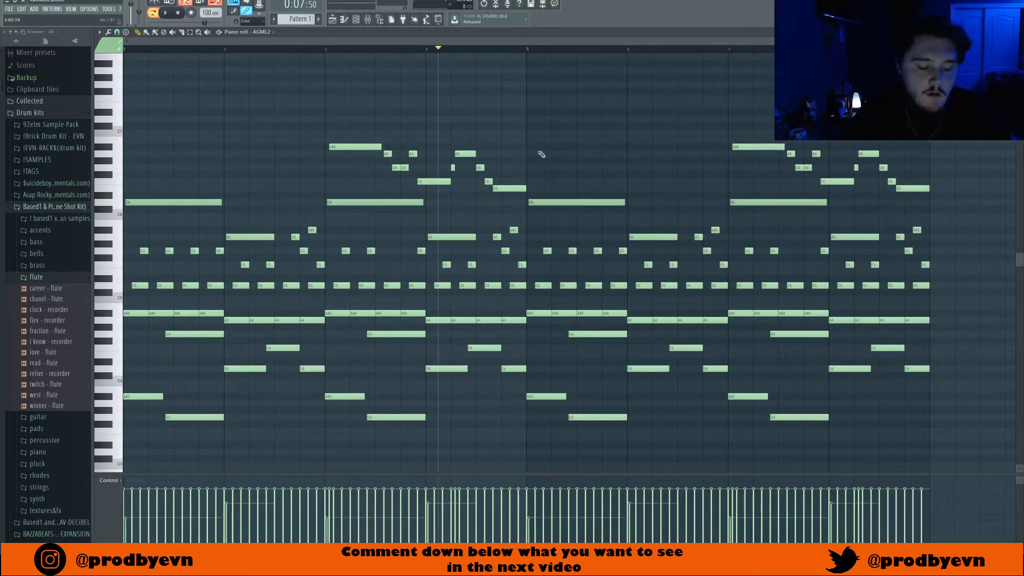
# Step: Randomize the velocities of the AGML2 notes across all eight bars
pyautogui.hotkey('alt', 'r')
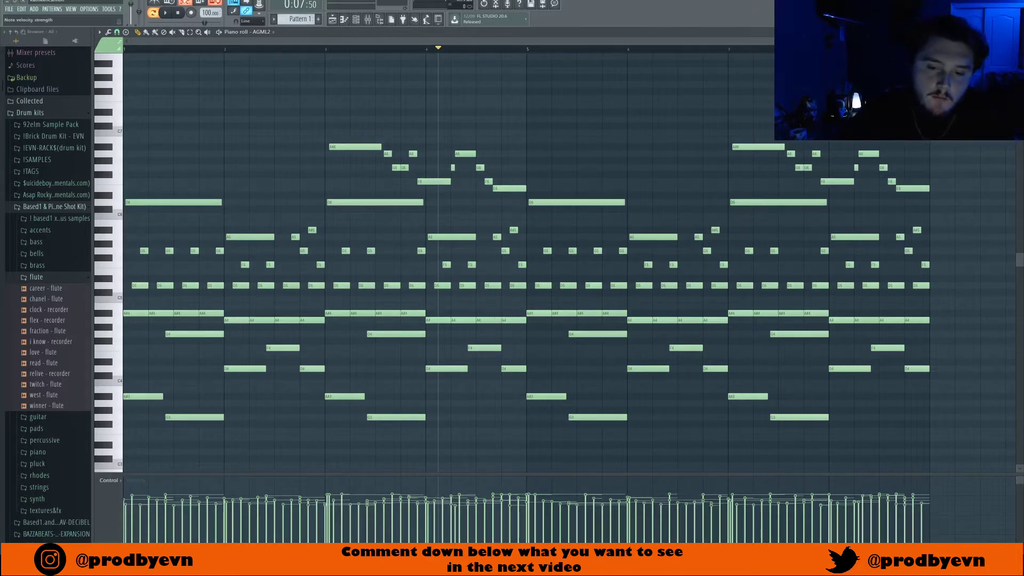
pyautogui.moveTo(494, 318); pyautogui.dragTo(500, 313)
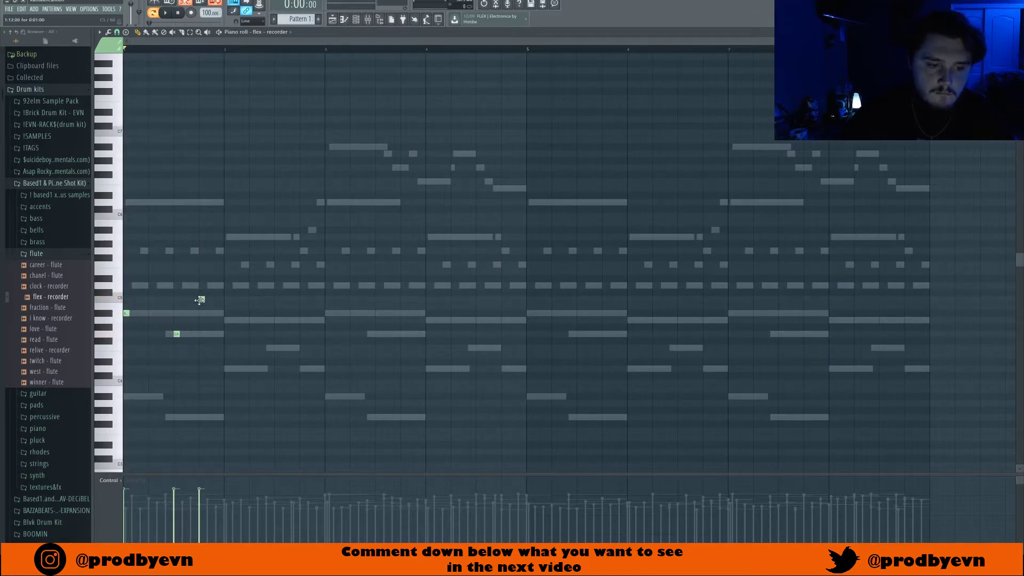
# Step: Tighten the flex recorder's short C5 before the D5 in bar 1, add a C5 reaching the bar line, and audition the phrase
pyautogui.moveTo(208, 292); pyautogui.dragTo(204, 319)
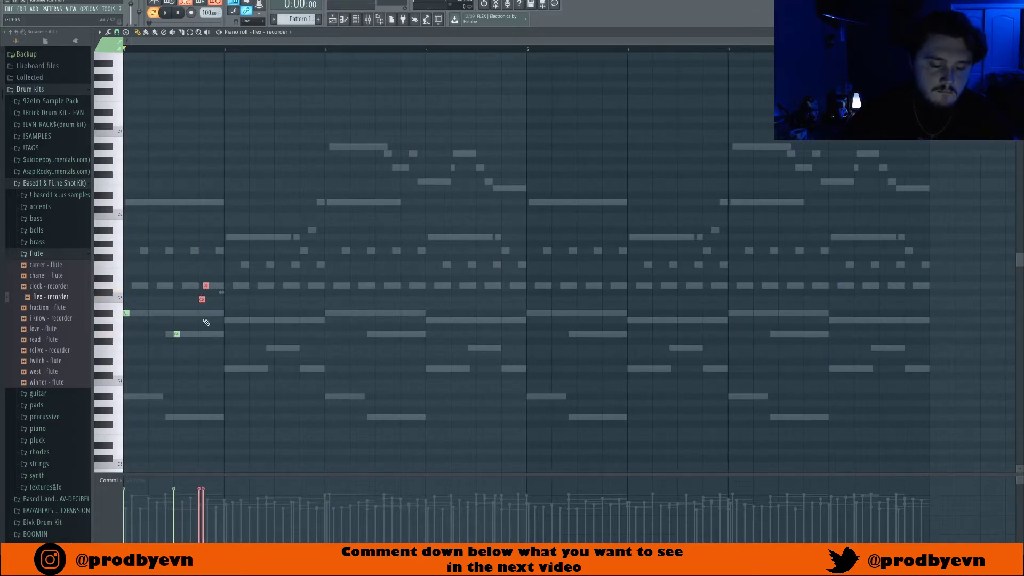
pyautogui.hotkey('ctrl', 'l')
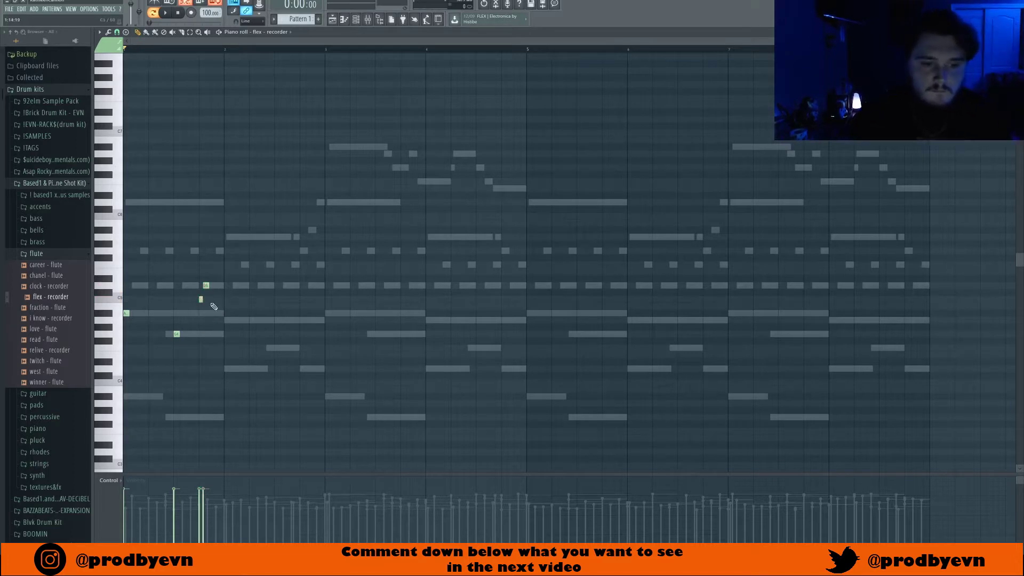
pyautogui.click(213, 299)
pyautogui.press('space')
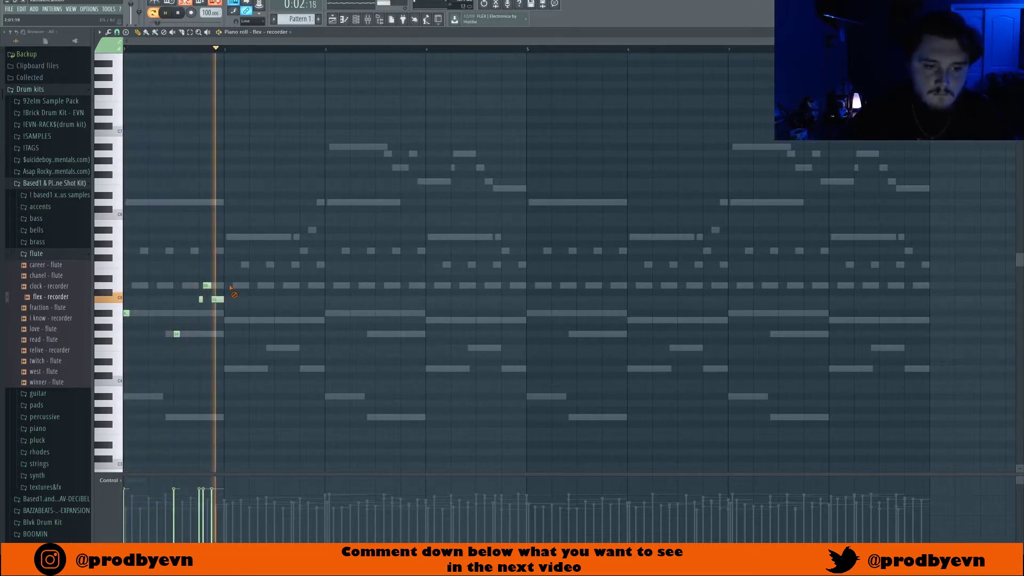
pyautogui.press('space')
pyautogui.press('space')
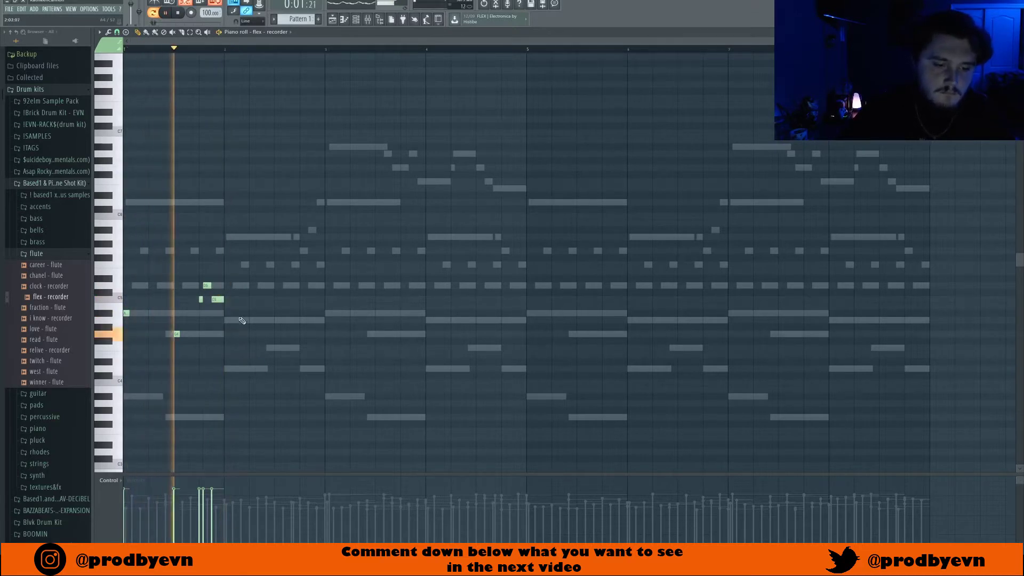
pyautogui.press('space')
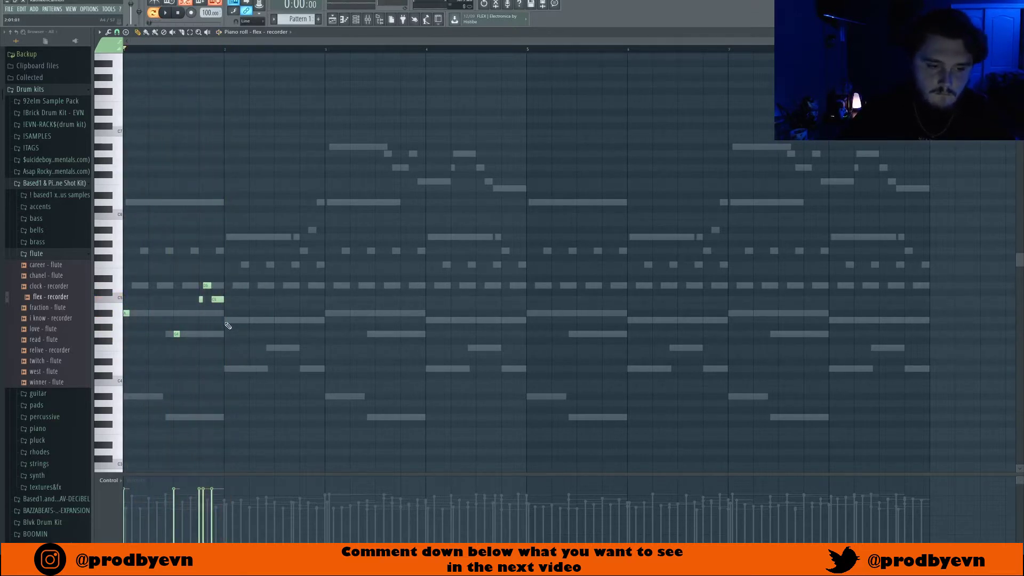
# Step: Add a short A4 note at the start of bar 2 and a short F4 at mid-bar, and audition them
pyautogui.click(224, 369)
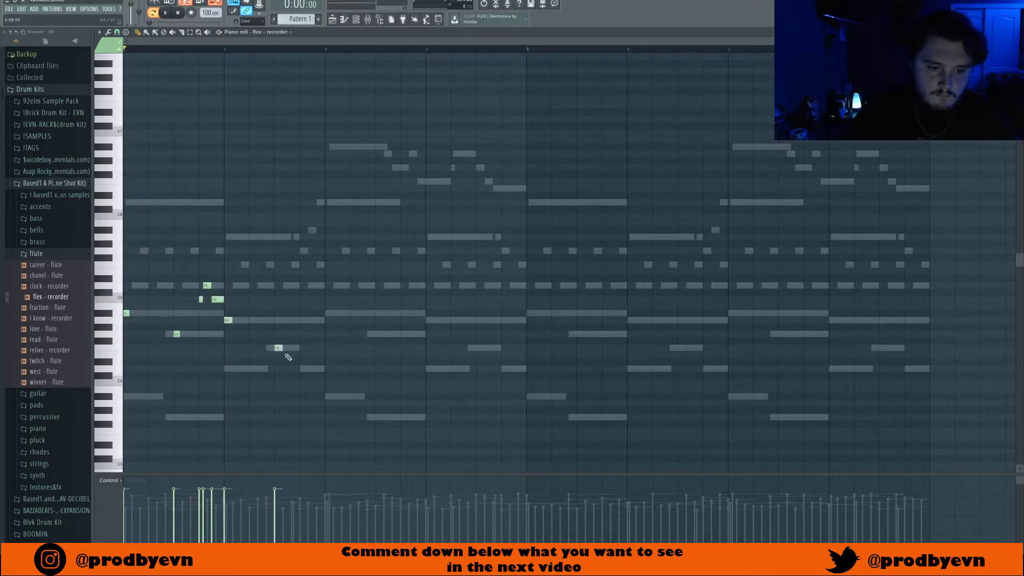
pyautogui.press('space')
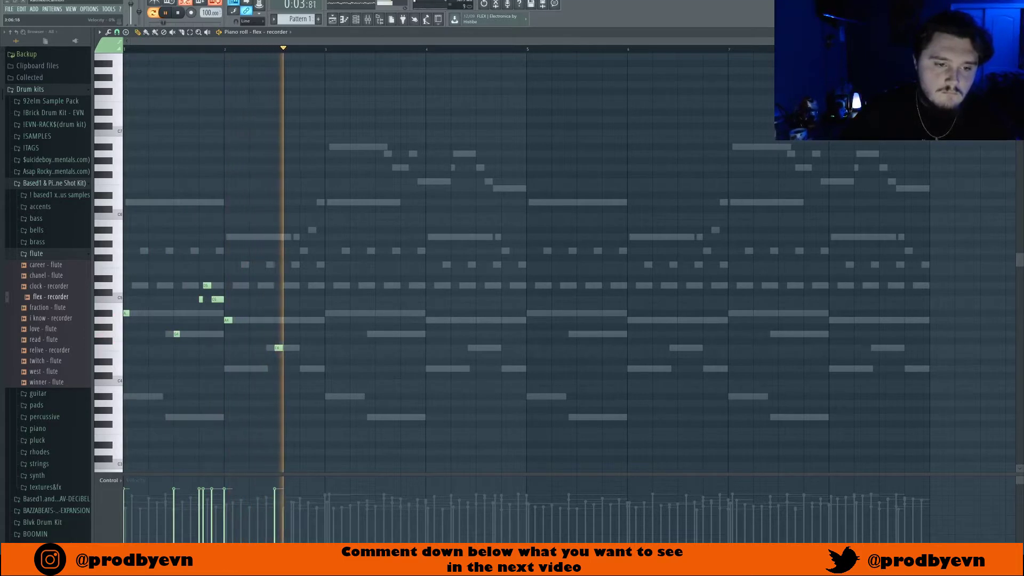
pyautogui.press('space')
# Step: Replace the F4 note in the middle of bar 2 with a short G5 and audition the phrase
pyautogui.rightClick(279, 348)
pyautogui.click(275, 239)
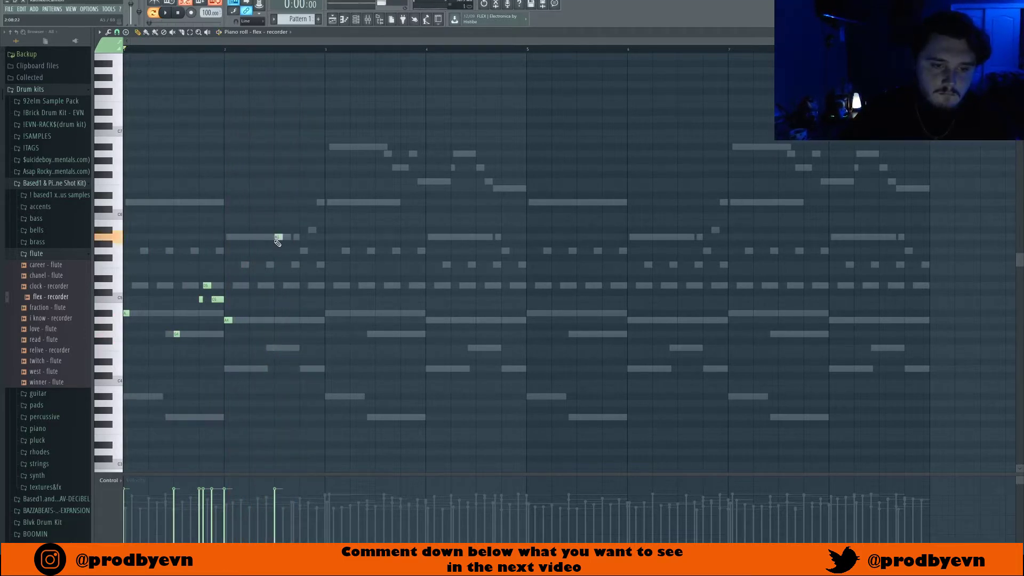
pyautogui.moveTo(277, 242); pyautogui.dragTo(278, 264)
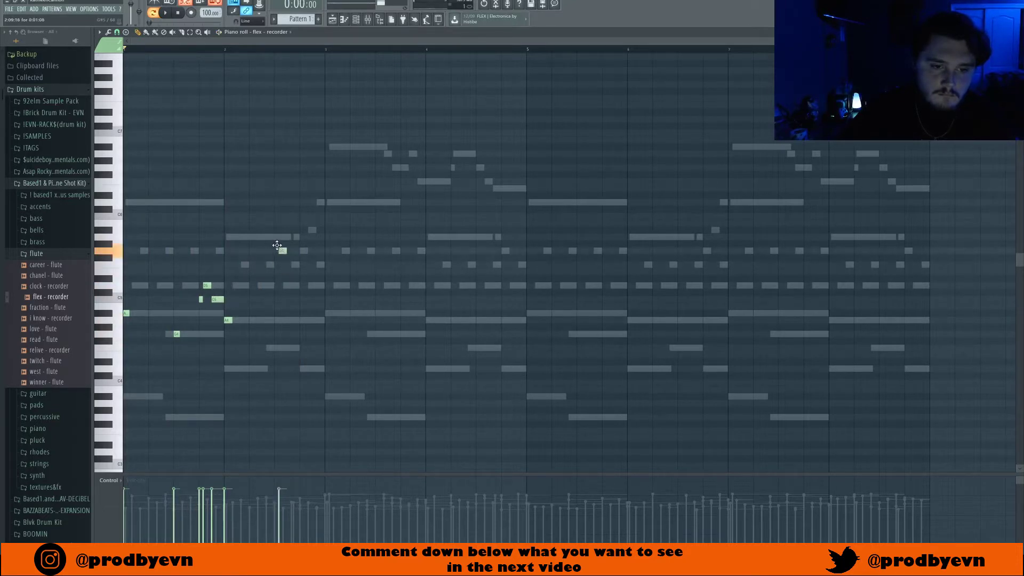
pyautogui.press('space')
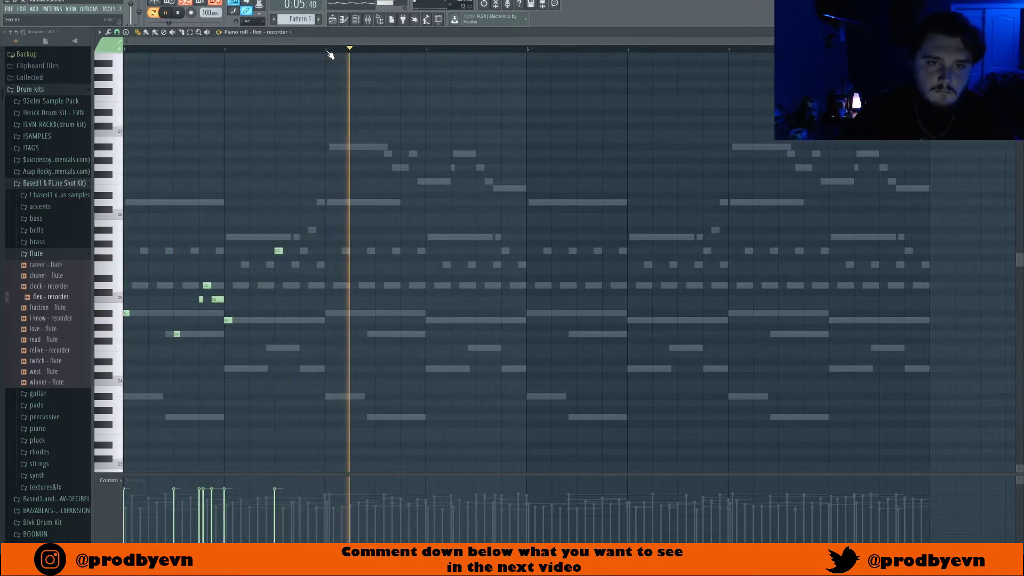
# Step: Loop bars 3 and 4, duplicate the two-bar recorder phrase into them, and delete the copied C5, D5, C5 run in bar 3
pyautogui.moveTo(328, 49); pyautogui.dragTo(527, 49)
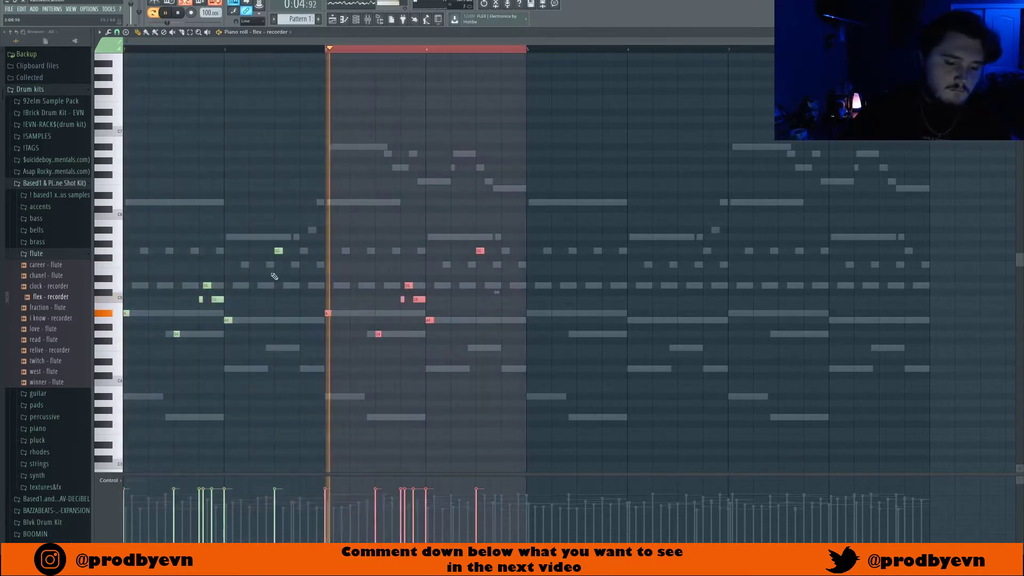
pyautogui.keyDown('ctrl'); pyautogui.click(531, 212); pyautogui.keyUp('ctrl')
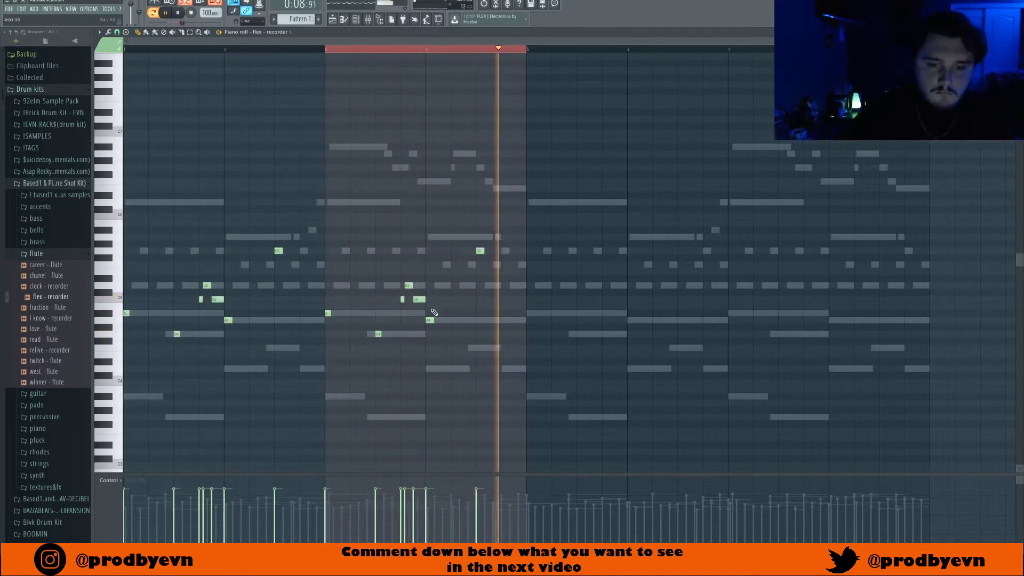
pyautogui.moveTo(428, 312); pyautogui.dragTo(388, 283)
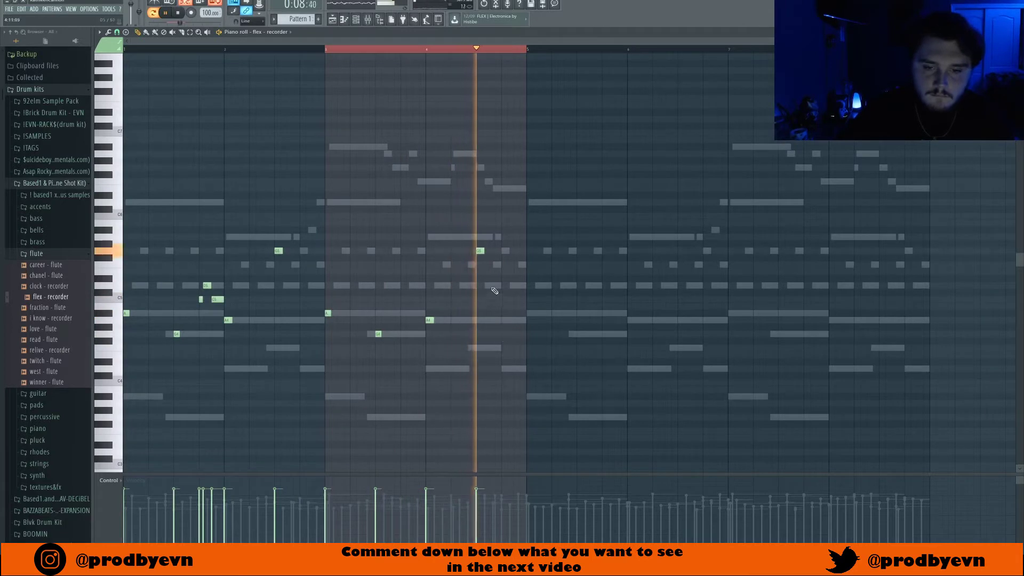
pyautogui.press('space')
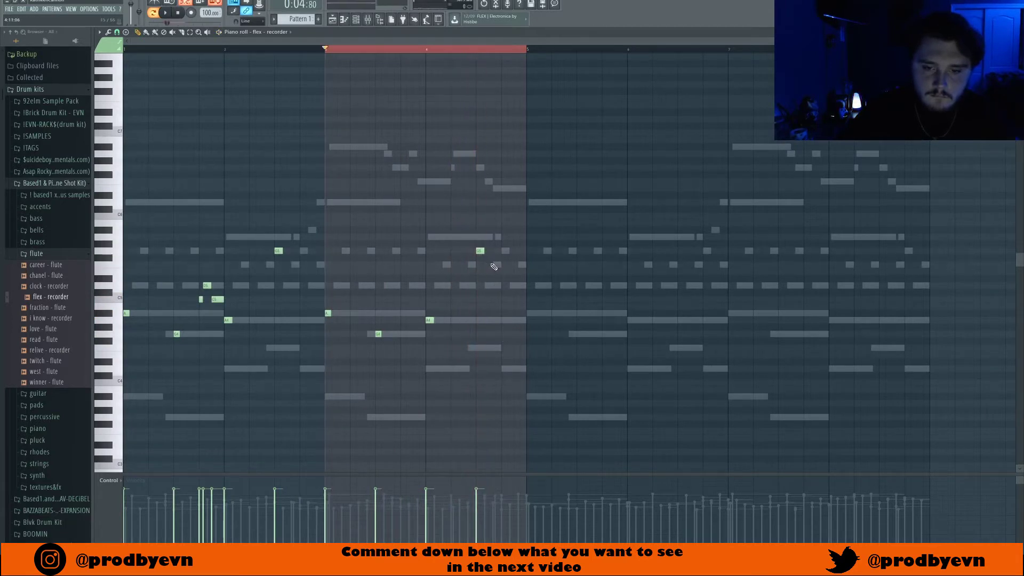
# Step: Follow the G5 note in bar 4 with a short F5 and an E5 extended to the bar line, auditioning the ending
pyautogui.press('space')
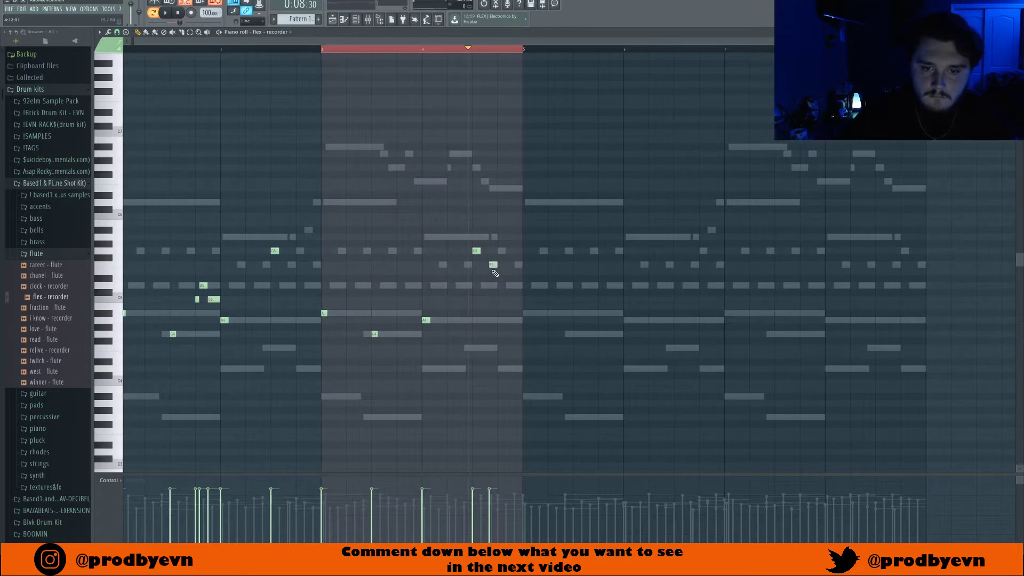
pyautogui.moveTo(492, 265); pyautogui.dragTo(492, 272)
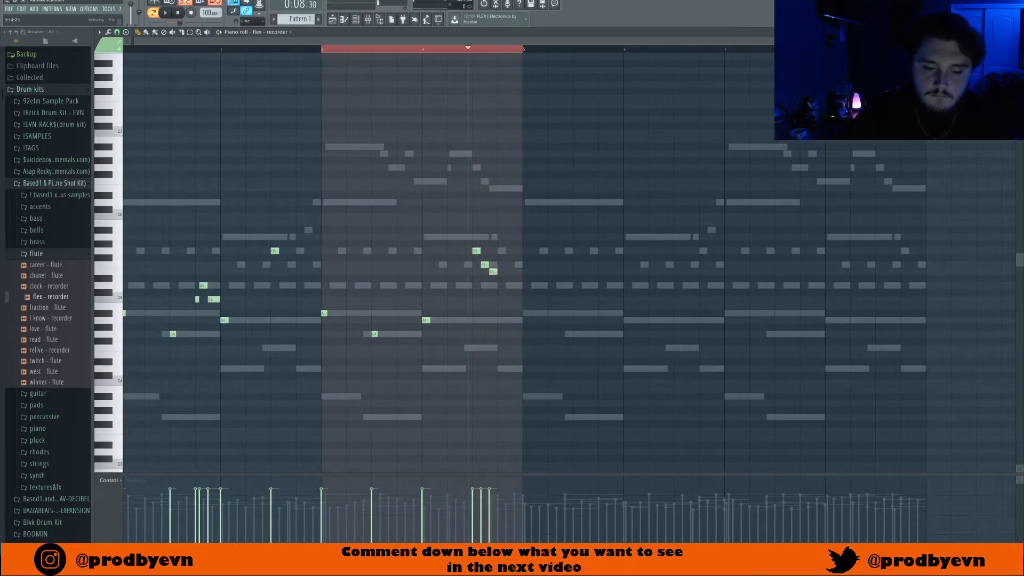
pyautogui.press('space')
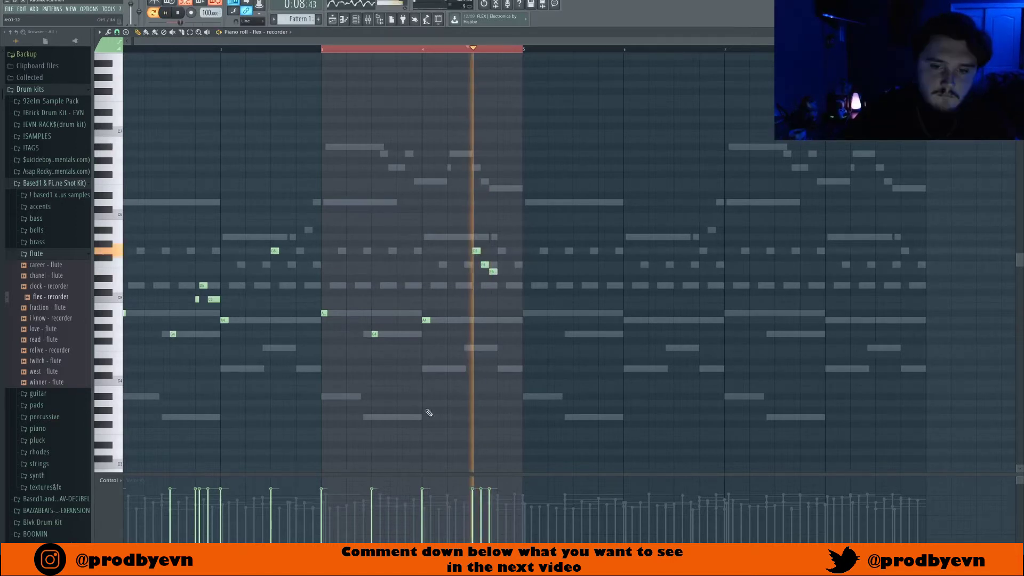
pyautogui.press('space')
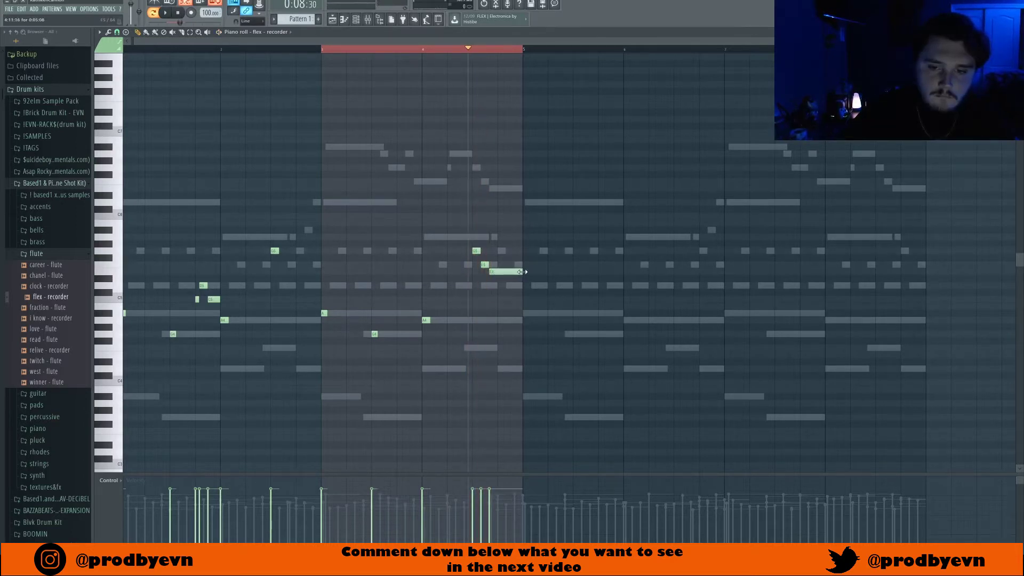
pyautogui.press('space')
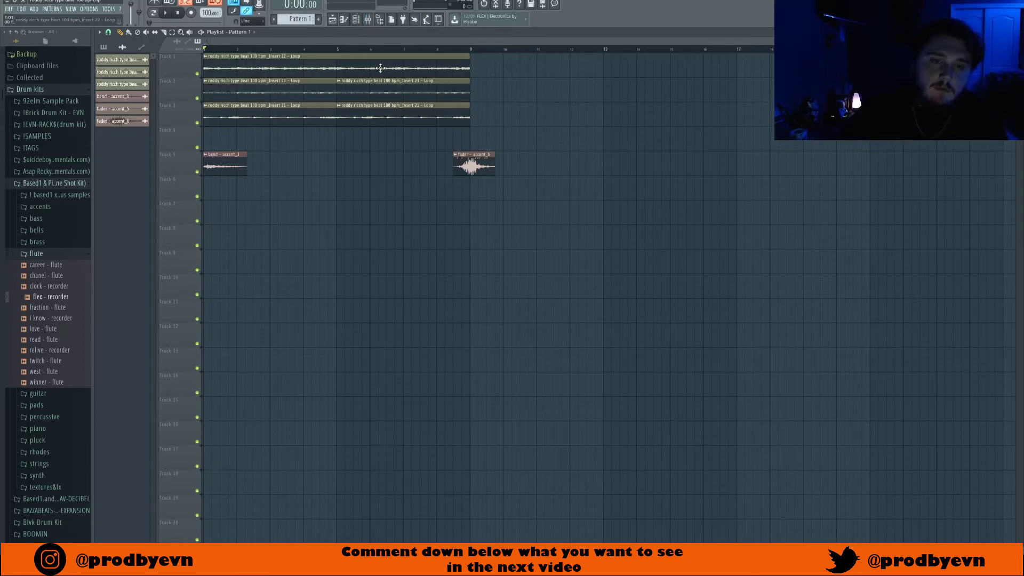
# Step: Inspect the iZotope Vinyl effect on the Insert 21 loop's mixer track and play back the loops and accents in the playlist
pyautogui.click(372, 21)
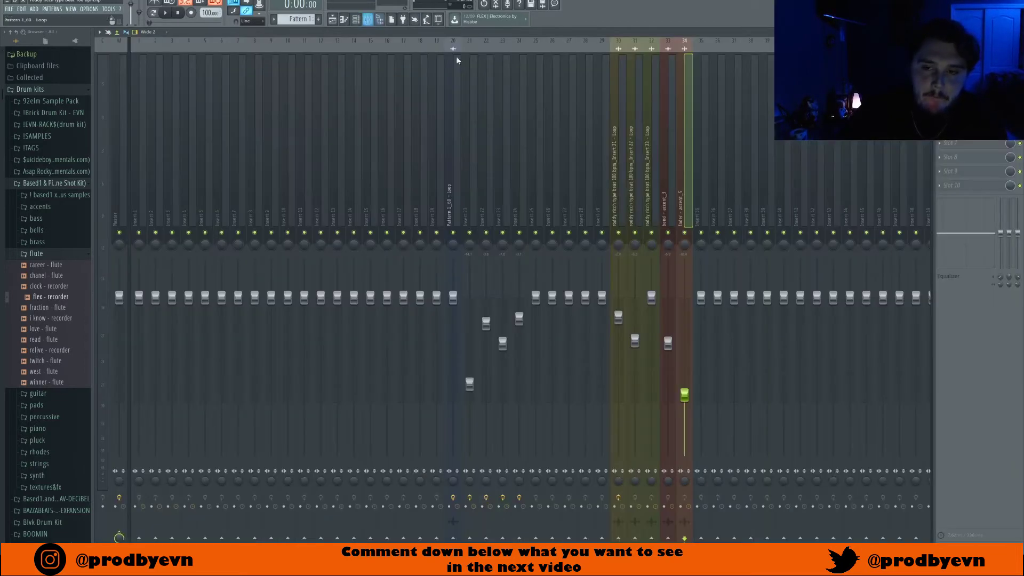
pyautogui.click(634, 200)
pyautogui.click(645, 202)
pyautogui.click(641, 205)
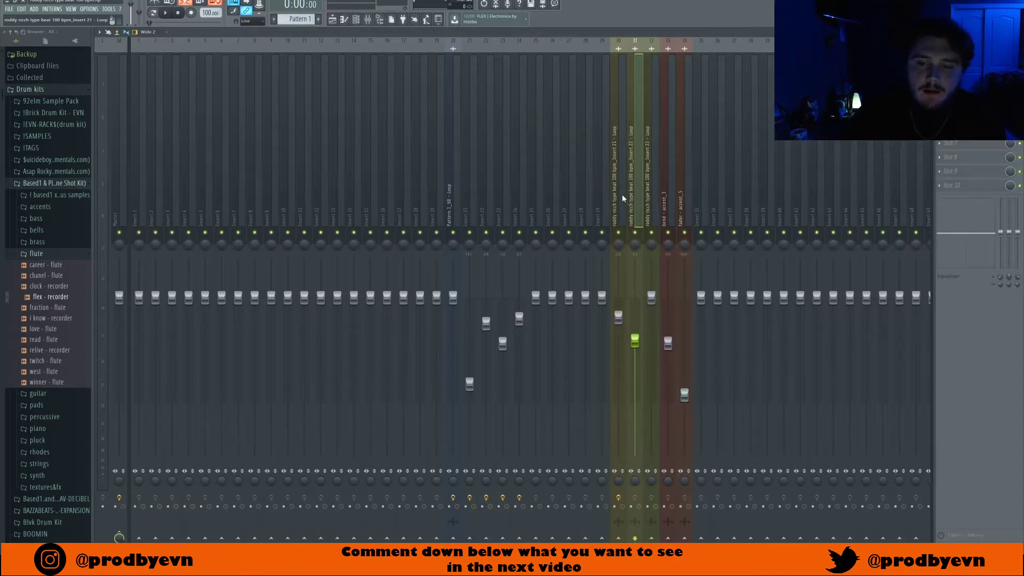
pyautogui.click(623, 199)
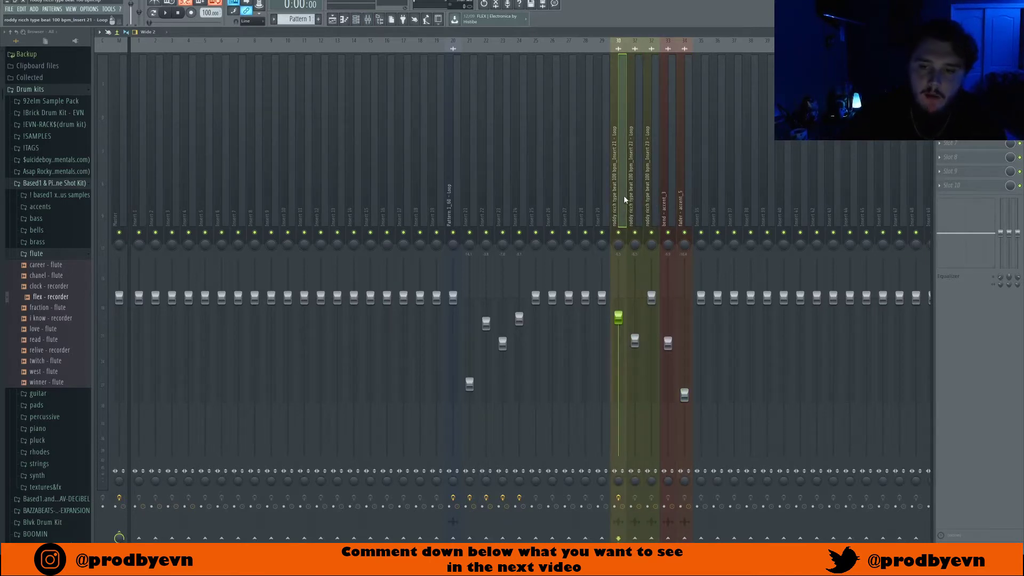
pyautogui.click(966, 73)
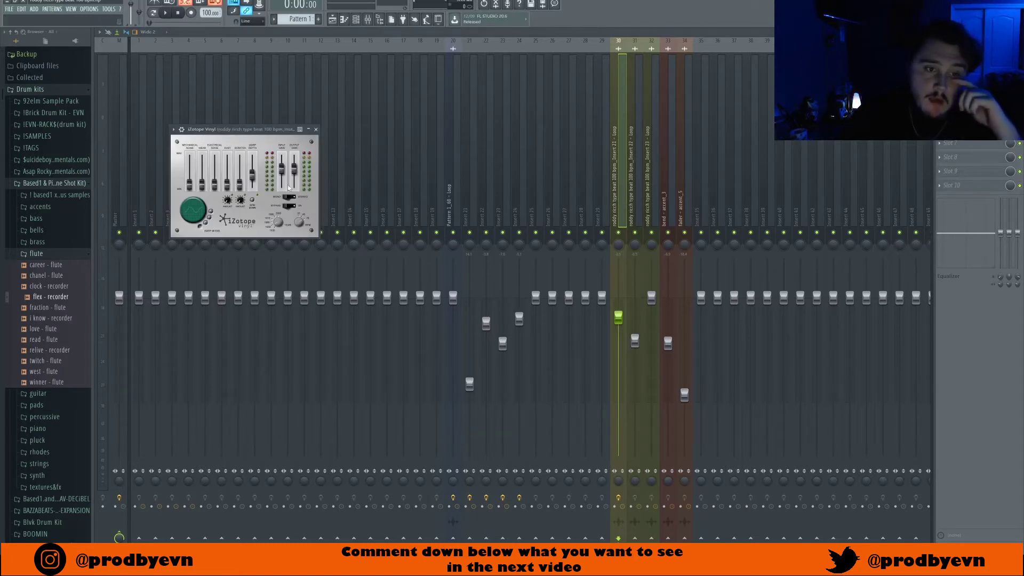
pyautogui.moveTo(253, 179)
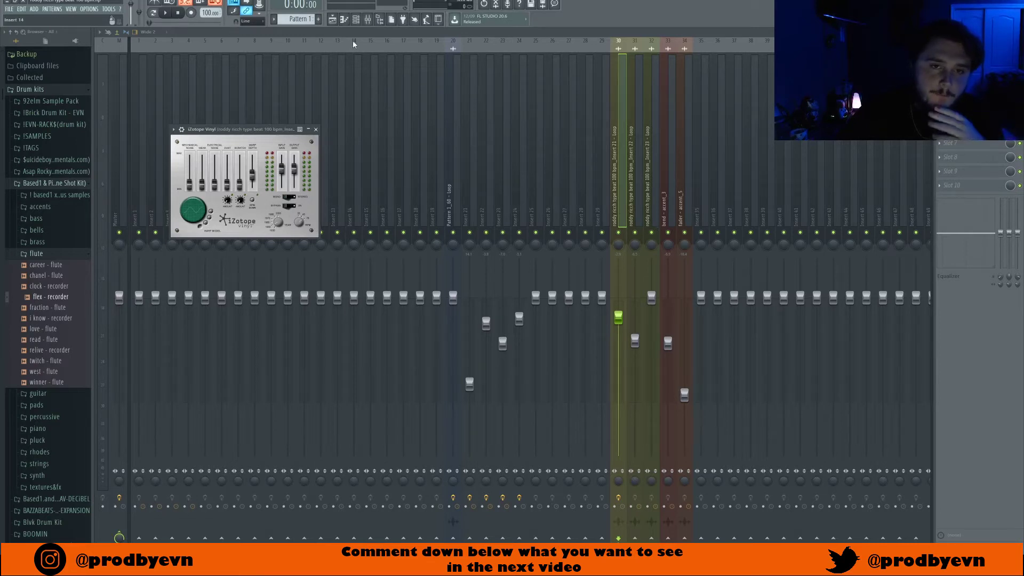
pyautogui.click(380, 20)
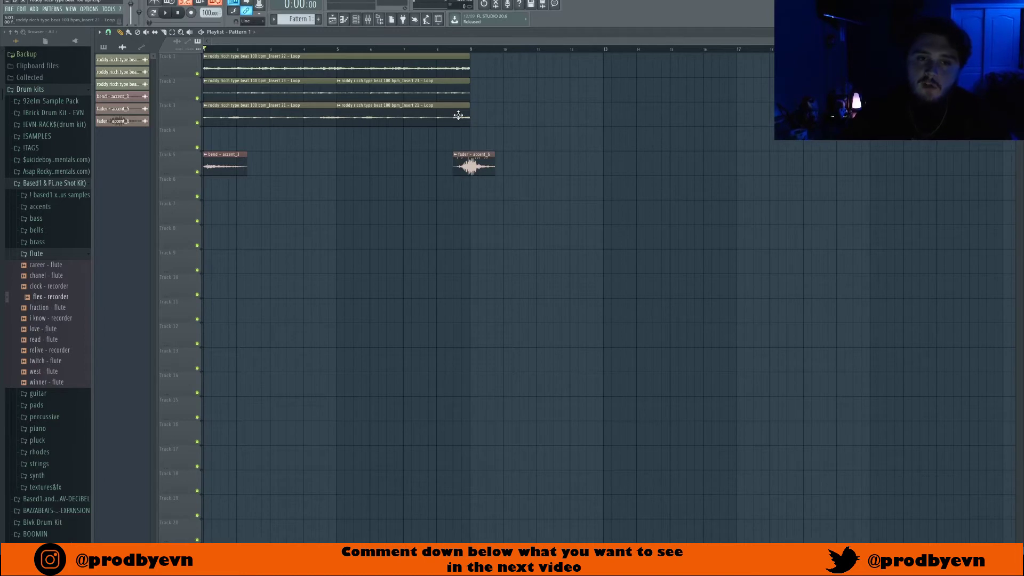
pyautogui.press('space')
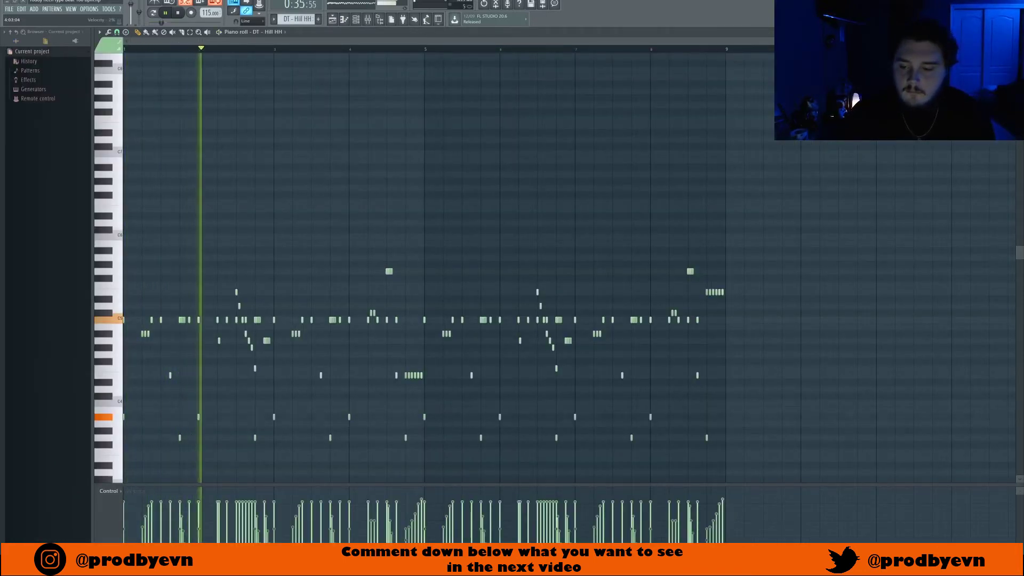
# Step: Repeat the OHat_Go To open-hat note at the same pitch on beat 2 of bars 3, 5 and 7
pyautogui.press('space')
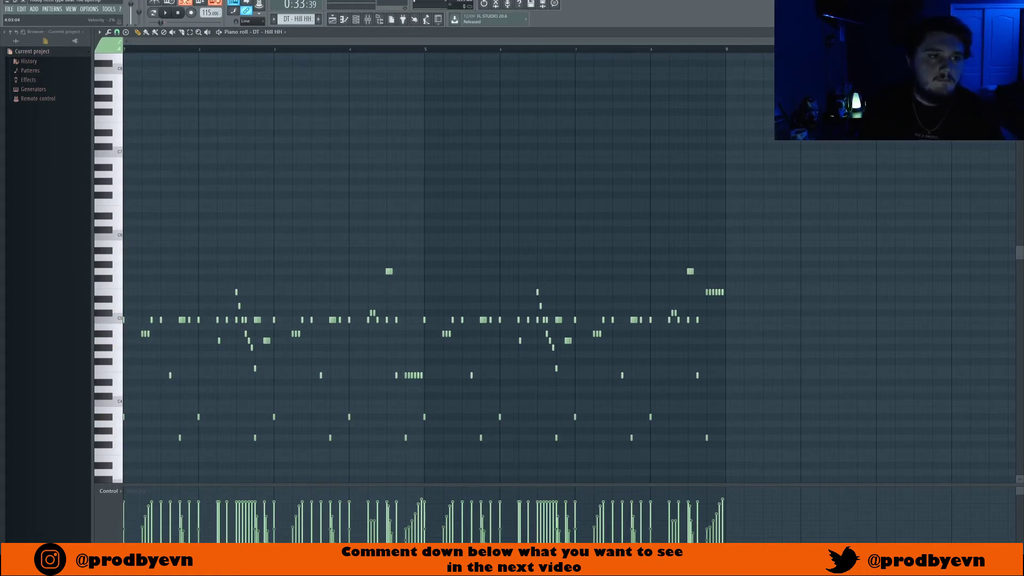
pyautogui.press('space')
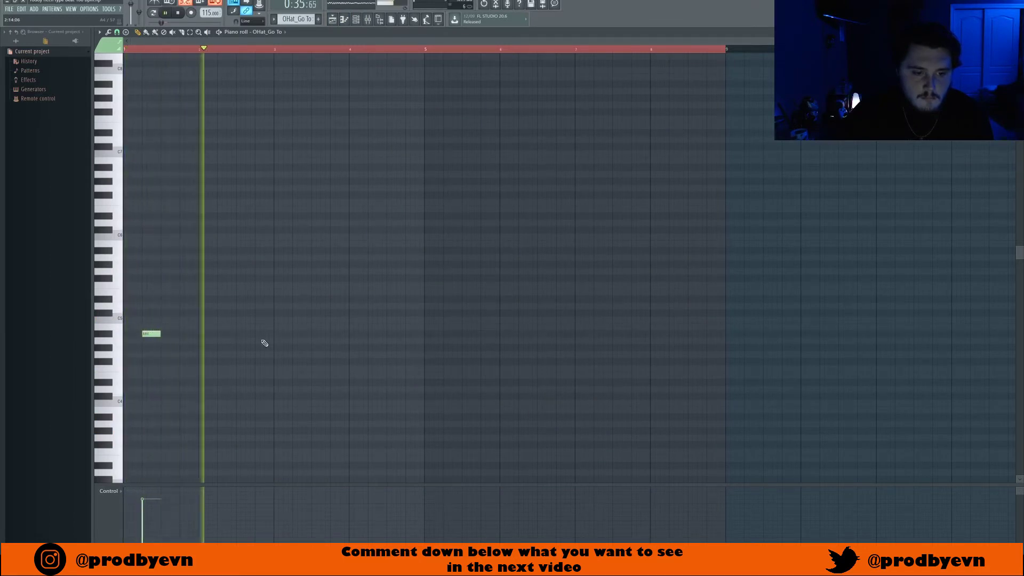
pyautogui.click(296, 333)
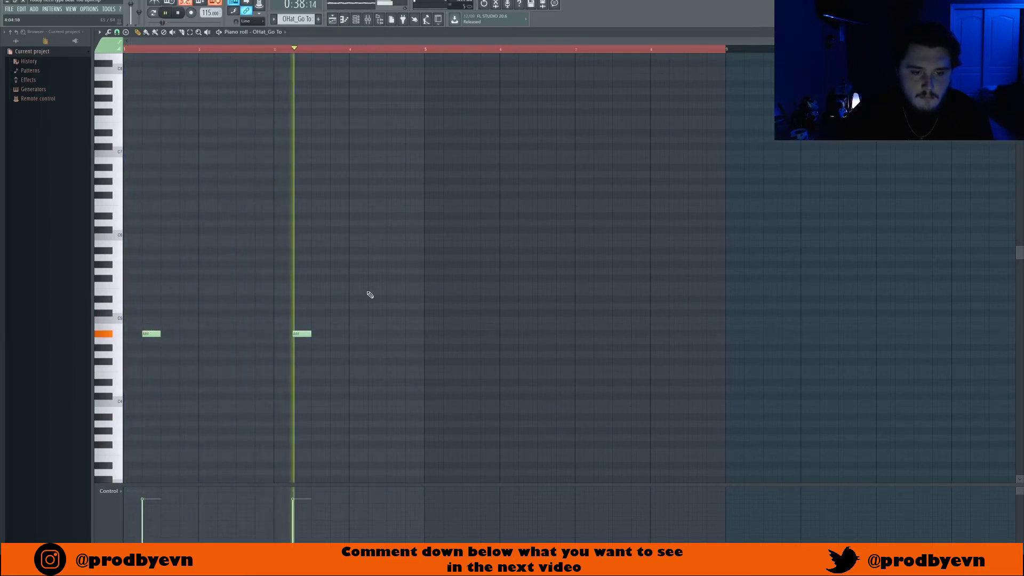
pyautogui.click(447, 335)
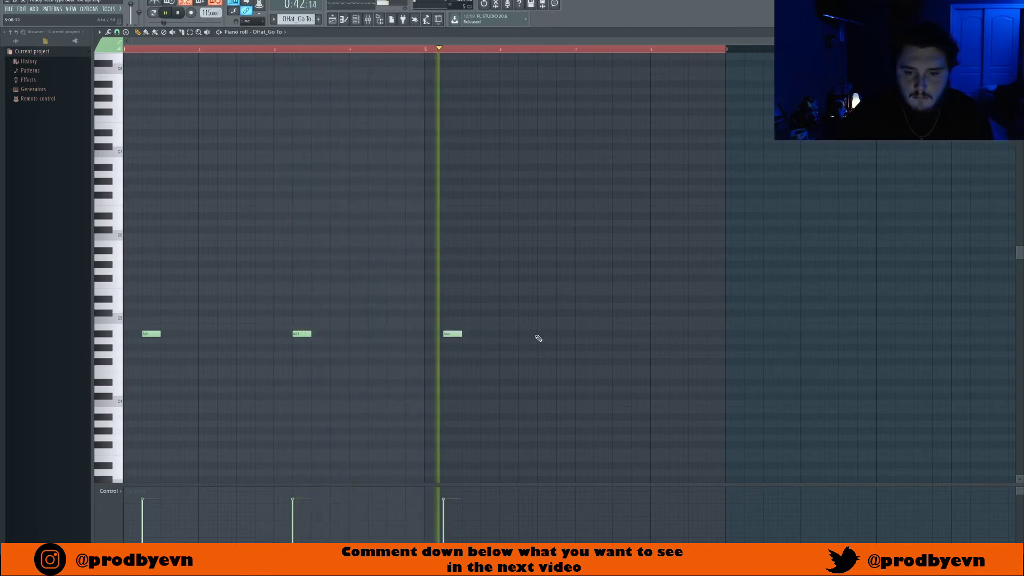
pyautogui.click(597, 335)
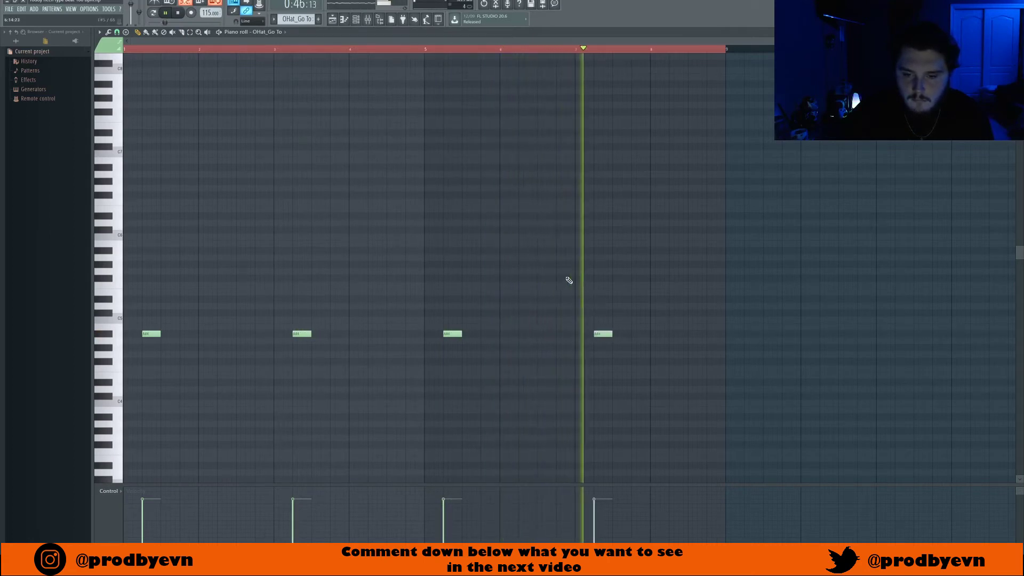
# Step: Add a short E5 roll with rising velocities on beat 2 of bar 1 for Perc - Lil Stick and copy it to bar 5
pyautogui.click(356, 20)
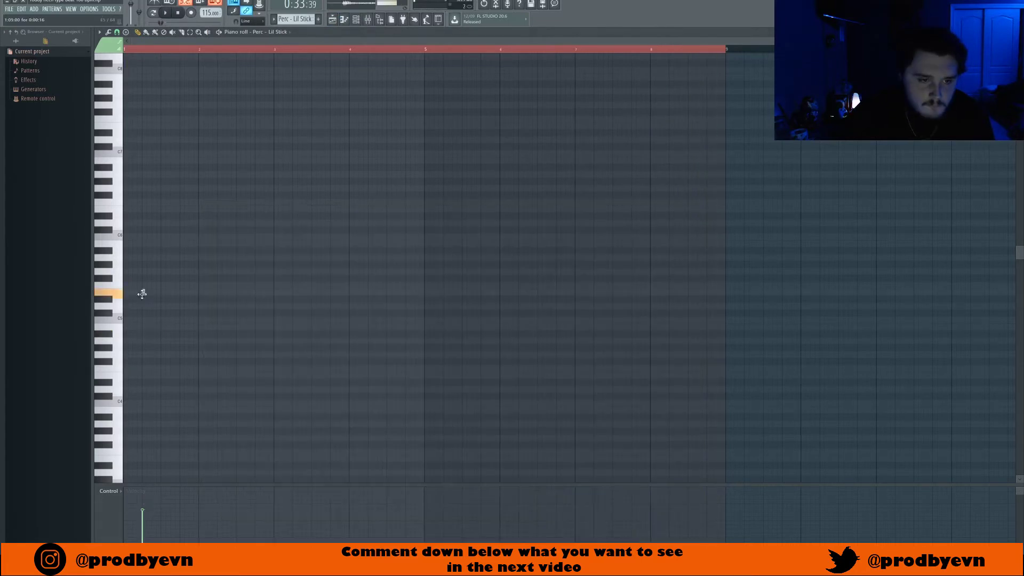
pyautogui.click(146, 293)
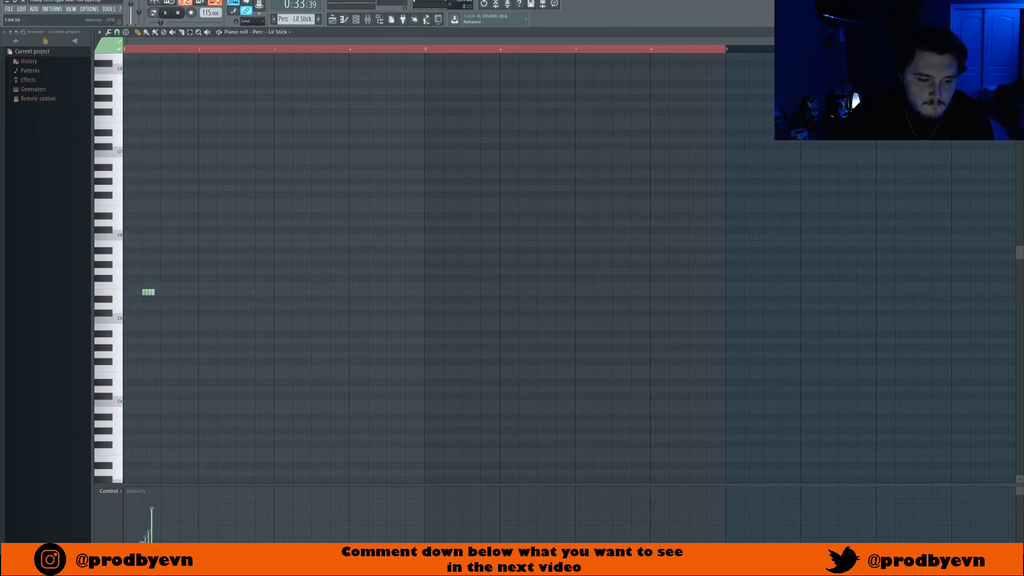
pyautogui.press('space')
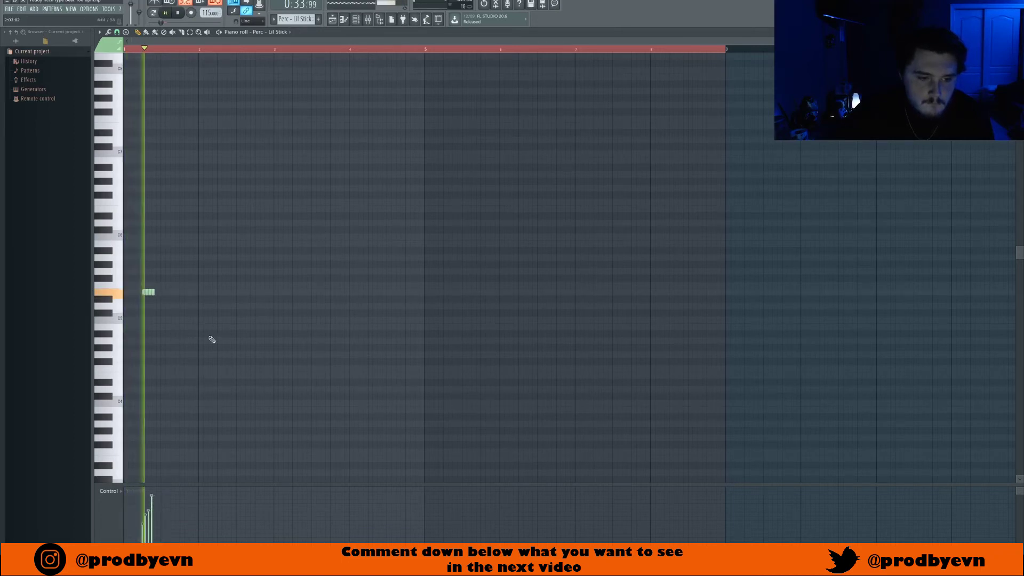
pyautogui.moveTo(147, 292); pyautogui.dragTo(450, 297)
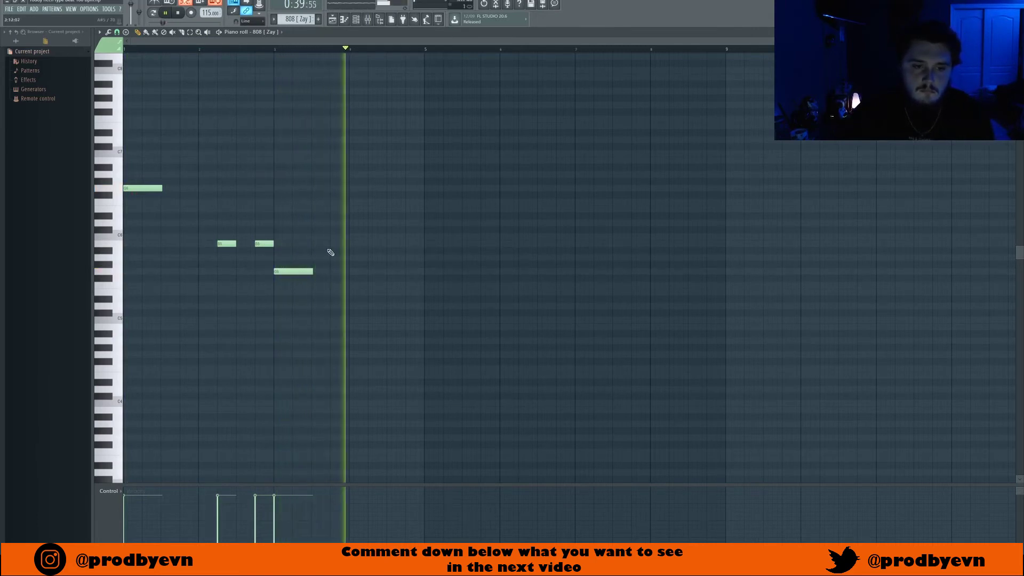
# Step: Add a short B5 note on beat 2 of bar 4 in the 808 [ Zay ] line and audition the phrase
pyautogui.press('space')
pyautogui.moveTo(371, 244); pyautogui.dragTo(368, 241)
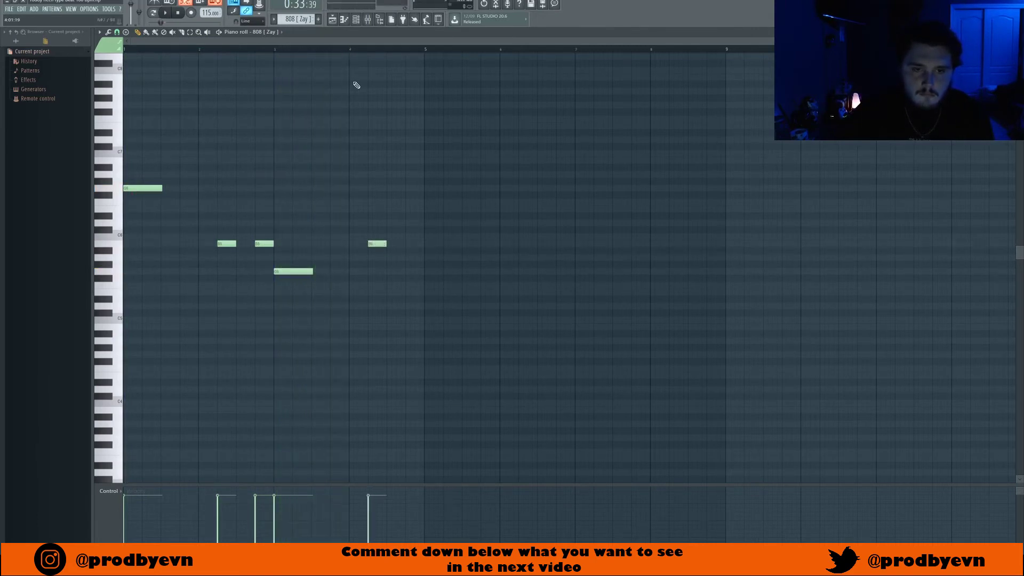
pyautogui.click(353, 53)
pyautogui.press('space')
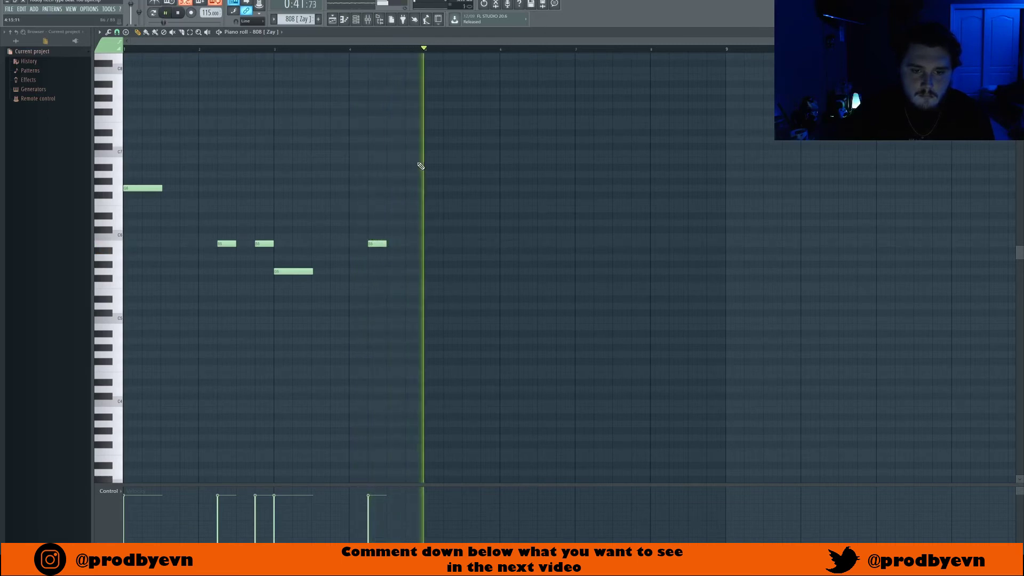
pyautogui.press('space')
pyautogui.press('space')
pyautogui.press('space')
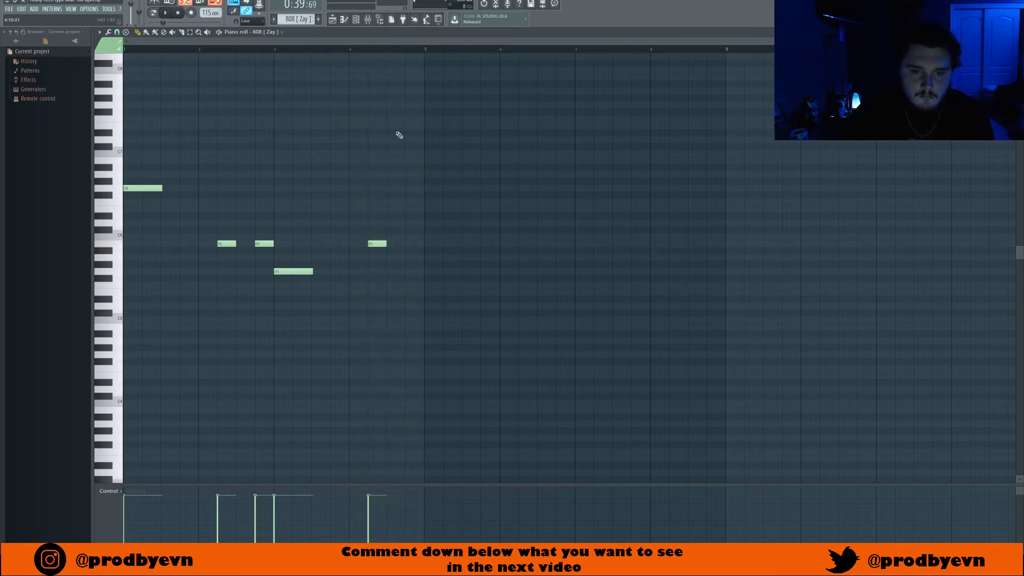
pyautogui.press('space')
pyautogui.press('space')
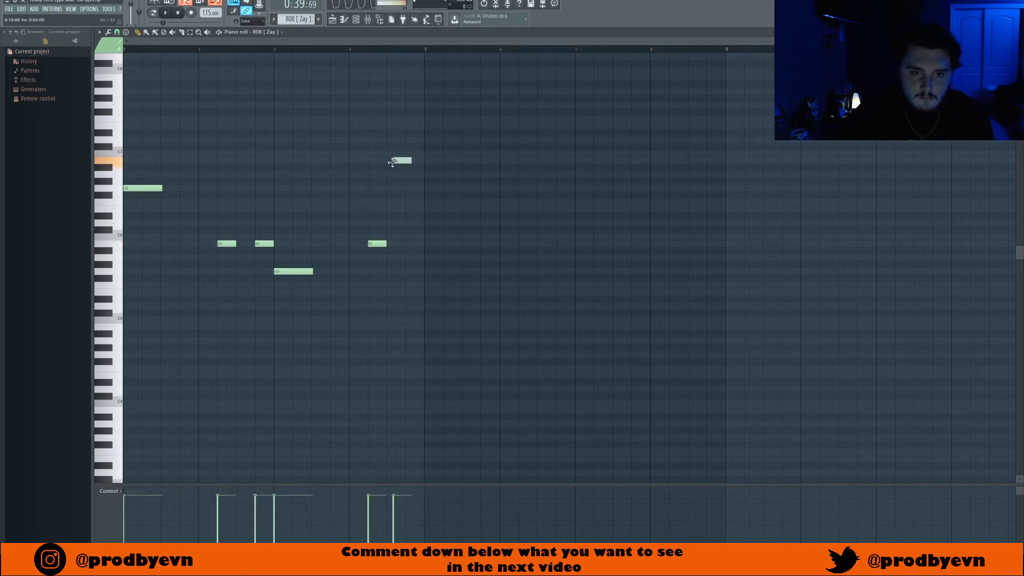
# Step: Build an 808 run on beat 4 of bar 4 from three very short B6 notes and a longer fourth ending at the bar line
pyautogui.moveTo(420, 181); pyautogui.dragTo(408, 160)
pyautogui.rightClick(407, 184)
pyautogui.click(412, 176)
pyautogui.press('space')
pyautogui.press('space')
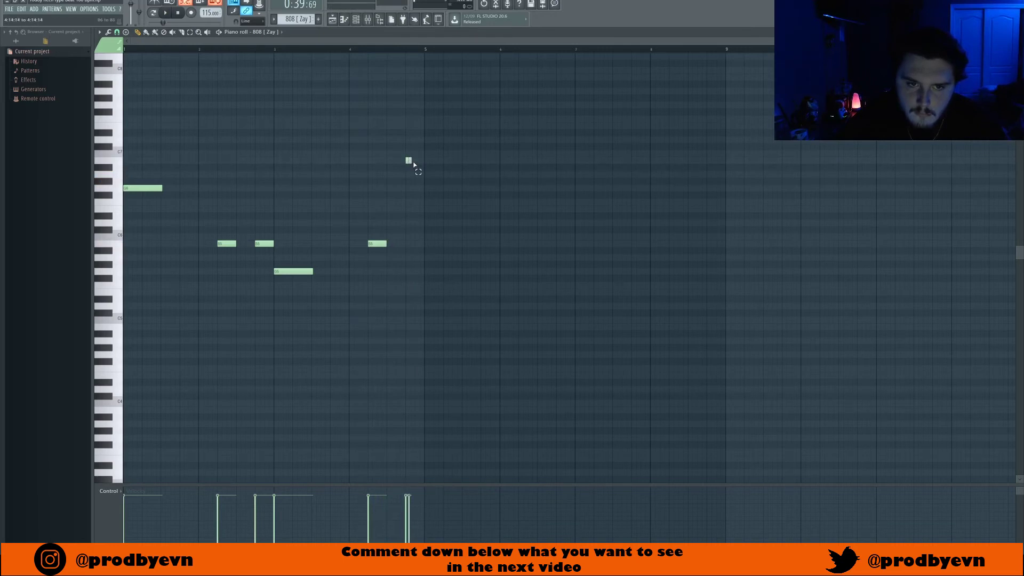
pyautogui.click(413, 160)
pyautogui.click(416, 161)
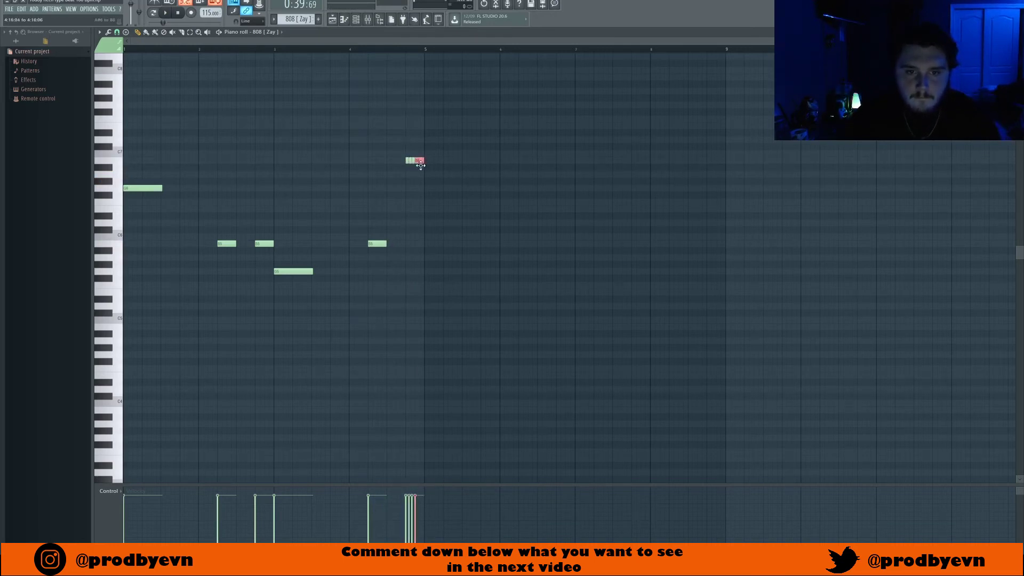
# Step: Lower the run's last note by an octave, then transpose the whole 808 line down an octave and audition it
pyautogui.hotkey('ctrl', 'Down')
pyautogui.press('space')
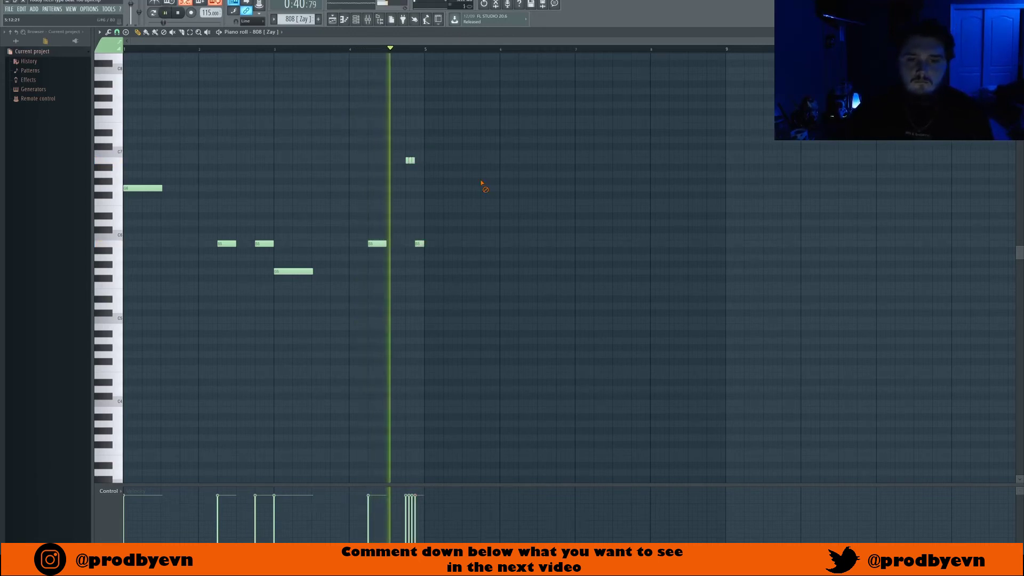
pyautogui.press('space')
pyautogui.hotkey('ctrl', 'Down')
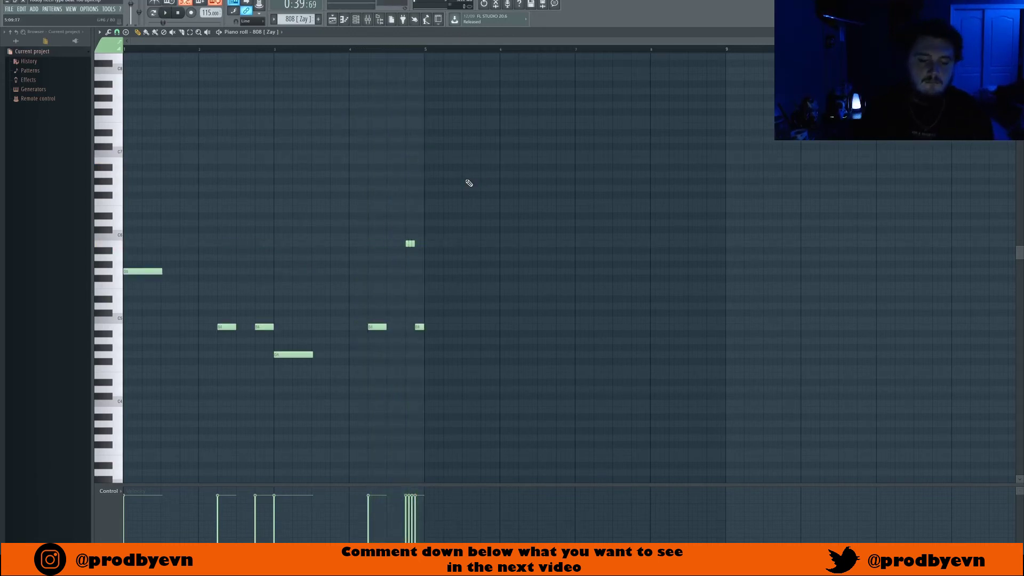
pyautogui.press('space')
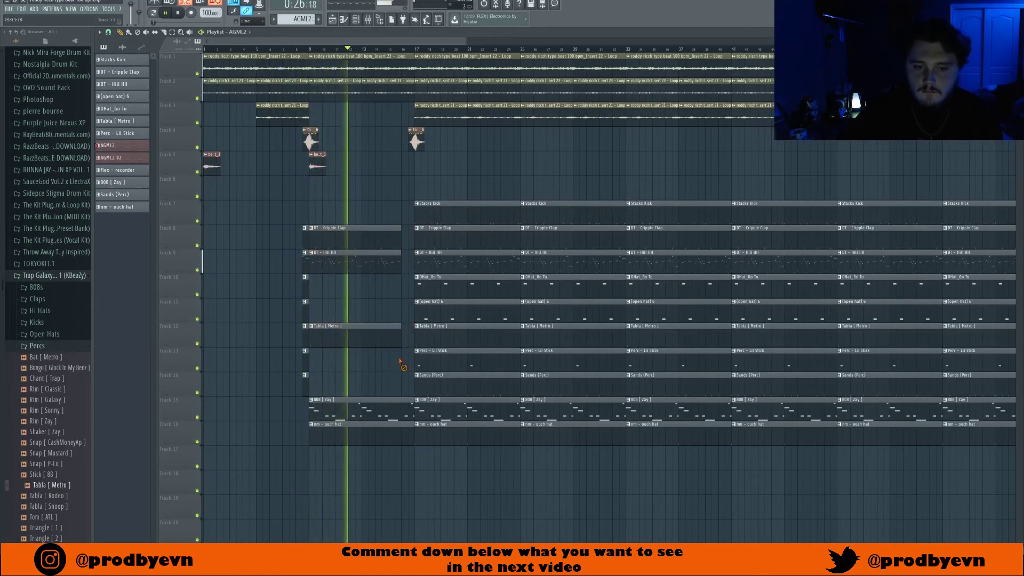
# Step: Trim the start of the DT - Hill HH clip at bar 25 and move the melody loops of bars 25–33 to tracks 4–6
pyautogui.press('F9')
pyautogui.press('F9')
pyautogui.moveTo(452, 257); pyautogui.dragTo(475, 256)
pyautogui.moveTo(569, 88); pyautogui.dragTo(570, 162)
pyautogui.rightClick(569, 161)
# Step: Make the moved loop clips on tracks 4 to 6 unique so they can be processed separately from the originals
pyautogui.click(454, 130)
pyautogui.click(467, 184)
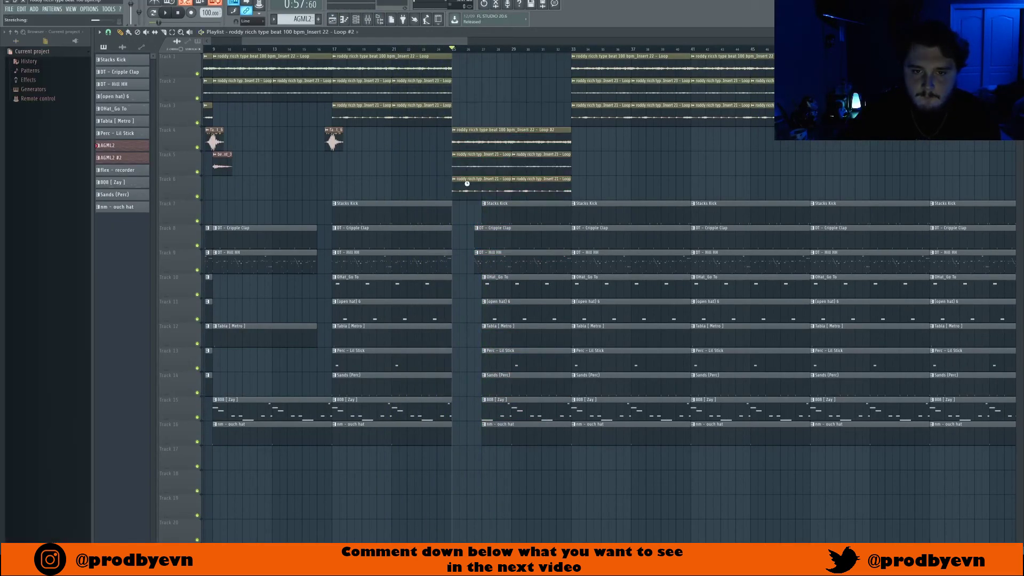
pyautogui.click(513, 155)
# Step: Change the sample pitch of the unique Insert 22 and Insert 23 loops on tracks 4 and 5 in bars 25–33
pyautogui.doubleClick(495, 143)
pyautogui.press('space')
pyautogui.moveTo(251, 130)
pyautogui.mouseDown()
pyautogui.moveTo(251, 109)
pyautogui.moveTo(260, 118)
pyautogui.mouseUp()
pyautogui.doubleClick(475, 161)
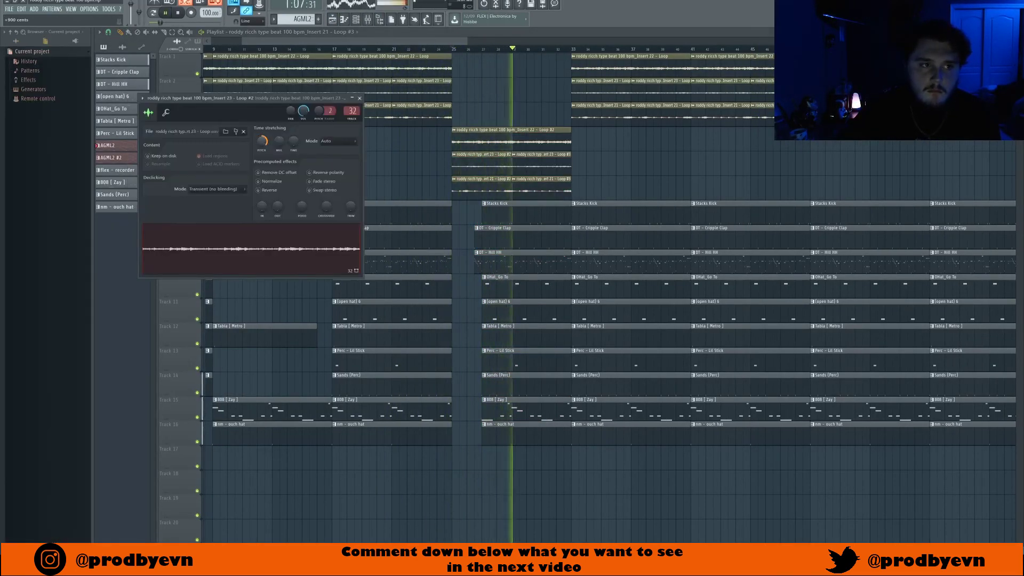
pyautogui.doubleClick(538, 165)
pyautogui.moveTo(282, 162); pyautogui.dragTo(272, 134)
pyautogui.click(380, 119)
# Step: Remove the track 3 loops from bars 33–41 and the OHat_Go To, open hat, Perc - Lil Stick and Sands clips from bars 27–33
pyautogui.rightClick(602, 113)
pyautogui.rightClick(525, 291)
pyautogui.rightClick(526, 360)
pyautogui.click(392, 49)
# Step: Change the sample pitch of the unique Insert 21 loops on track 6 in bars 25–33
pyautogui.doubleClick(480, 188)
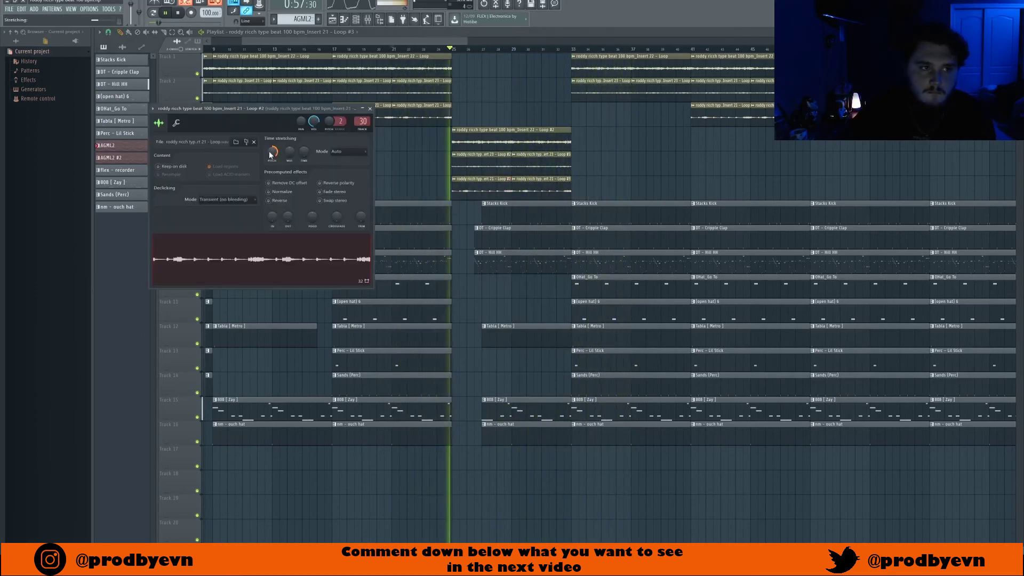
pyautogui.doubleClick(523, 187)
pyautogui.click(391, 129)
# Step: Duplicate the repitched track 4 and 5 loops into bars 33–41 and delete the original loops on tracks 1 and 2 there
pyautogui.moveTo(564, 65); pyautogui.dragTo(473, 167)
pyautogui.hotkey('ctrl', 'b')
pyautogui.rightClick(629, 69)
pyautogui.rightClick(603, 92)
# Step: Play the repitched section, toggle track 6 for comparison, and slightly lower the mixer fader of one active insert
pyautogui.press('space')
pyautogui.press('F6')
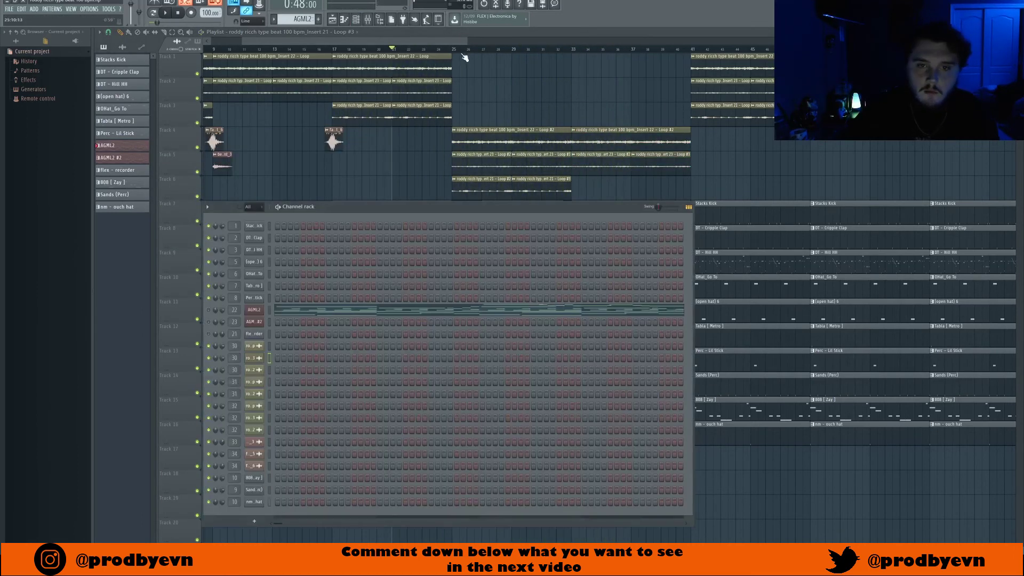
pyautogui.click(356, 20)
pyautogui.press('space')
pyautogui.click(368, 20)
pyautogui.click(356, 20)
pyautogui.click(332, 20)
pyautogui.click(197, 197)
pyautogui.click(367, 20)
pyautogui.moveTo(783, 297); pyautogui.dragTo(783, 303)
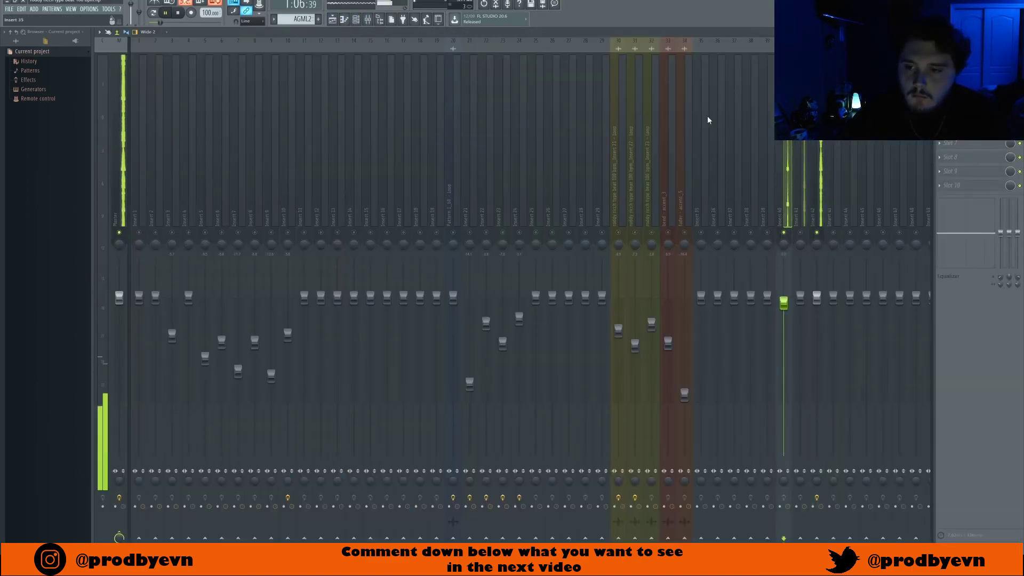
pyautogui.click(367, 19)
pyautogui.rightClick(197, 197)
pyautogui.press('space')
pyautogui.press('space')
# Step: Delete the drum and 808 clips from bars 41–49 and thin out the melody loops on the upper tracks there
pyautogui.moveTo(469, 40); pyautogui.dragTo(570, 40)
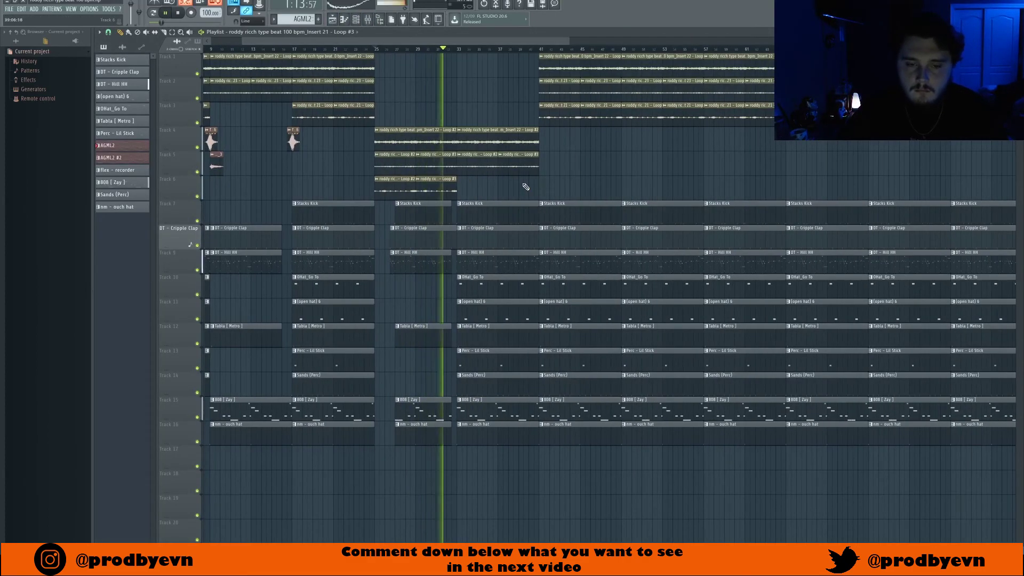
pyautogui.click(368, 20)
pyautogui.click(367, 20)
pyautogui.rightClick(557, 58)
pyautogui.rightClick(602, 84)
pyautogui.moveTo(619, 205); pyautogui.dragTo(541, 439)
pyautogui.press('Delete')
pyautogui.click(557, 62)
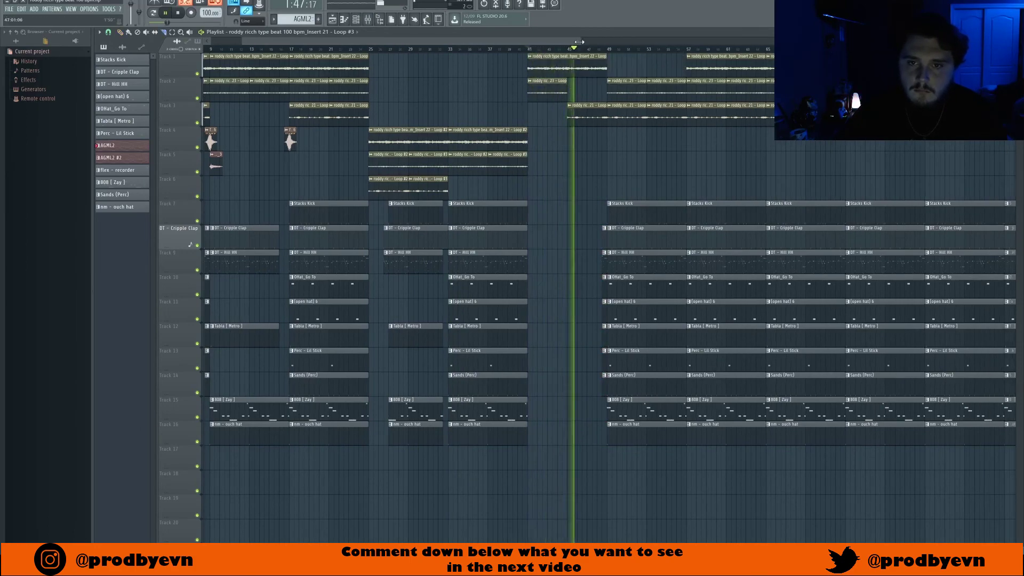
# Step: Clear the leftover clips after bar 49 and duplicate the arrangement of bars 9–41 into bars 49–81
pyautogui.moveTo(571, 41); pyautogui.dragTo(773, 41)
pyautogui.press('Delete')
pyautogui.moveTo(474, 56); pyautogui.dragTo(190, 488)
pyautogui.hotkey('ctrl', 'b')
pyautogui.scroll(5, 566, 141)
pyautogui.scroll(-5, 489, 160)
pyautogui.hotkey('ctrl', 'd')
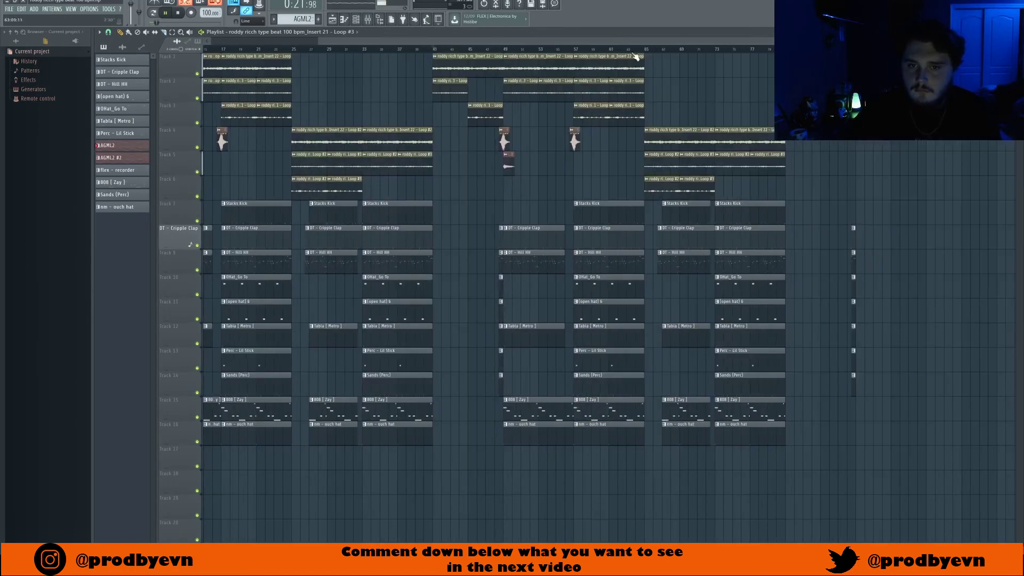
# Step: Delete the 808 clip and repitched loops from bar 65 onward and continue the track 1 and 2 melody loops instead
pyautogui.rightClick(686, 408)
pyautogui.rightClick(697, 187)
pyautogui.rightClick(680, 136)
pyautogui.hotkey('ctrl', 'b')
pyautogui.press('Delete')
# Step: Duplicate the drum section of bars 73–81 into bars 81–89 and remove the Stacks Kick, OHat_Go To, open hat and Sands clips from the first one
pyautogui.moveTo(874, 214)
pyautogui.mouseDown()
pyautogui.moveTo(838, 425)
pyautogui.moveTo(730, 206)
pyautogui.mouseUp()
pyautogui.hotkey('ctrl', 'b')
pyautogui.rightClick(749, 212)
pyautogui.rightClick(750, 286)
pyautogui.rightClick(749, 310)
pyautogui.rightClick(749, 384)
pyautogui.keyDown('ctrl'); pyautogui.click(805, 204); pyautogui.keyUp('ctrl')
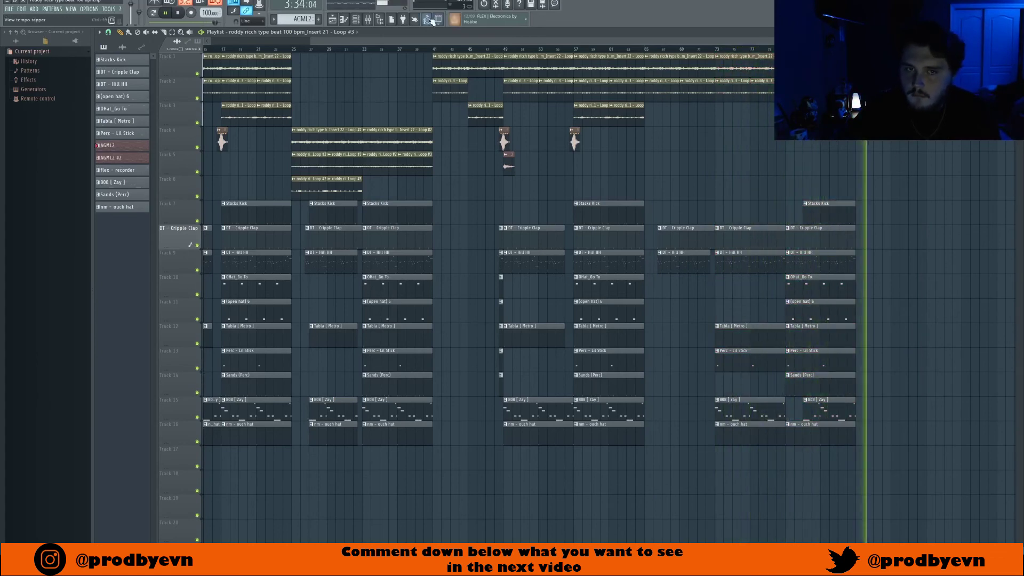